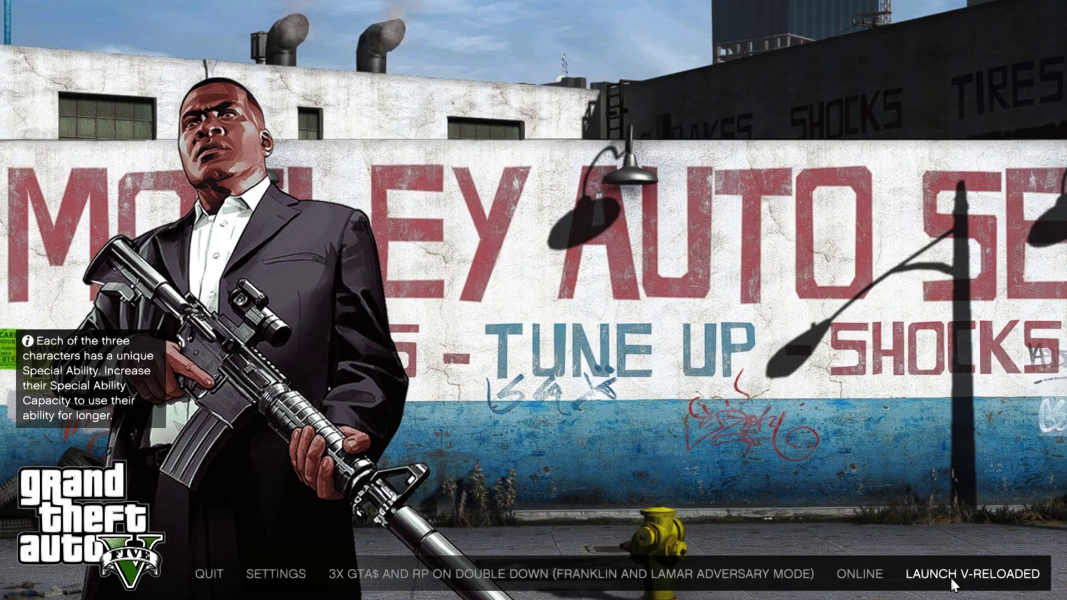
# Step: Launch V-Reloaded story mode and bring up the pause menu once it loads
pyautogui.click(949, 576)
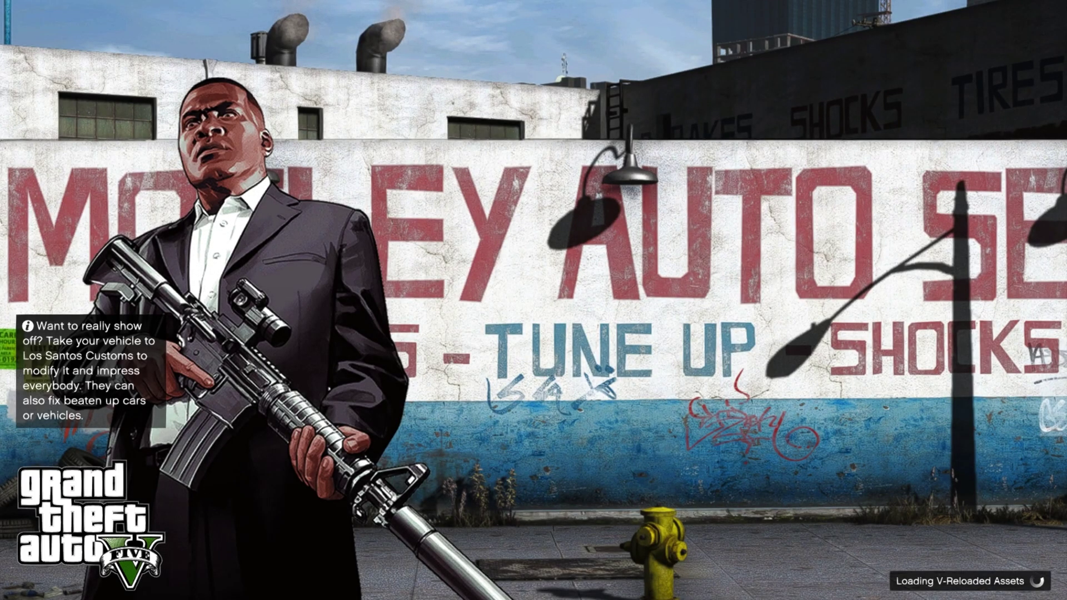
pyautogui.press('Escape')
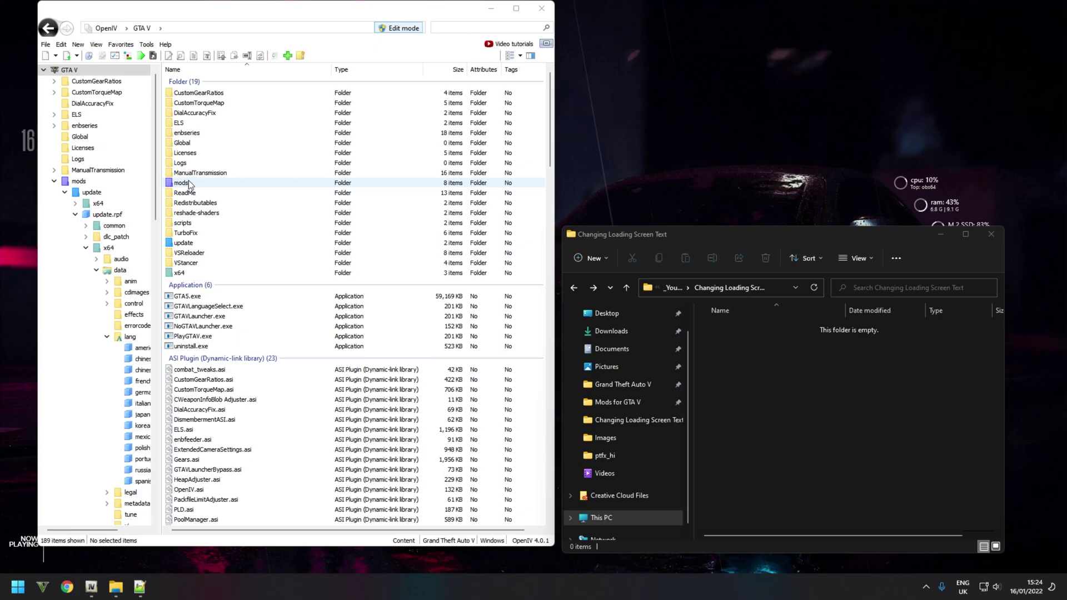
# Step: Browse into mods > update > update.rpf in OpenIV
pyautogui.doubleClick(188, 185)
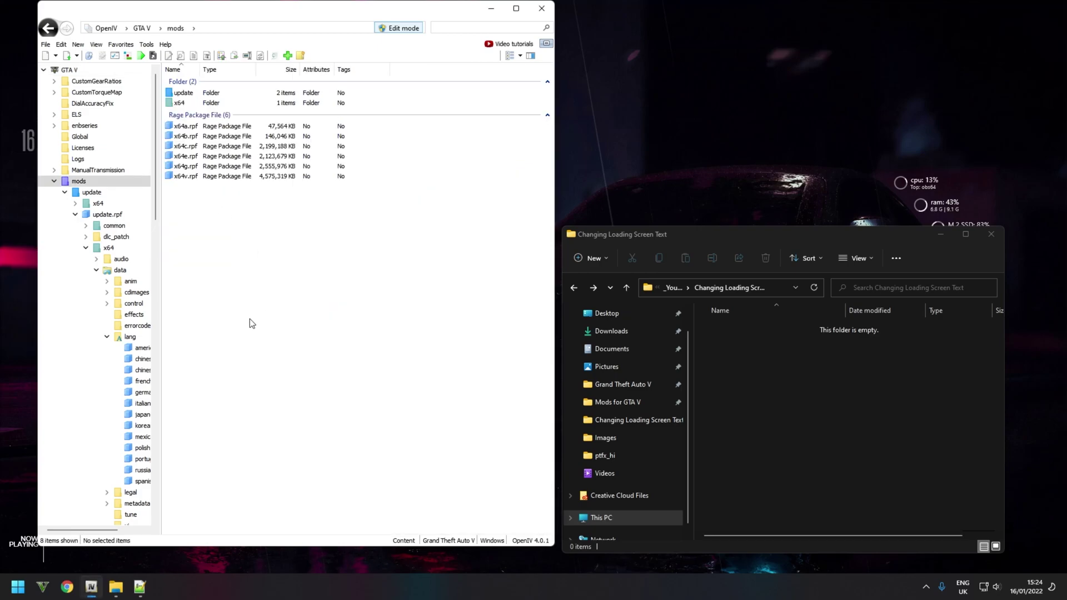
pyautogui.doubleClick(181, 98)
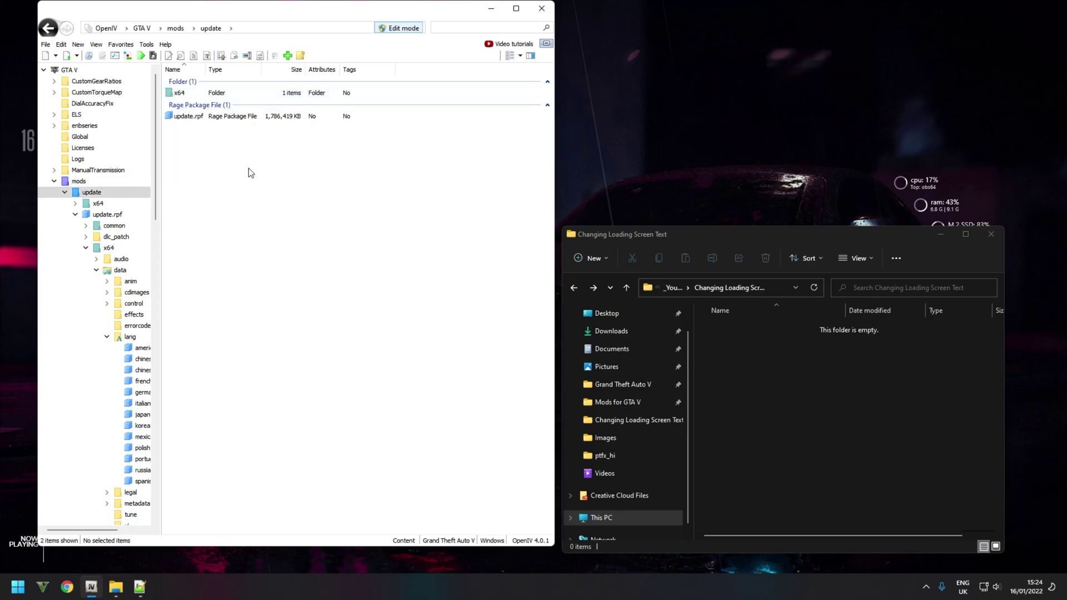
pyautogui.doubleClick(183, 114)
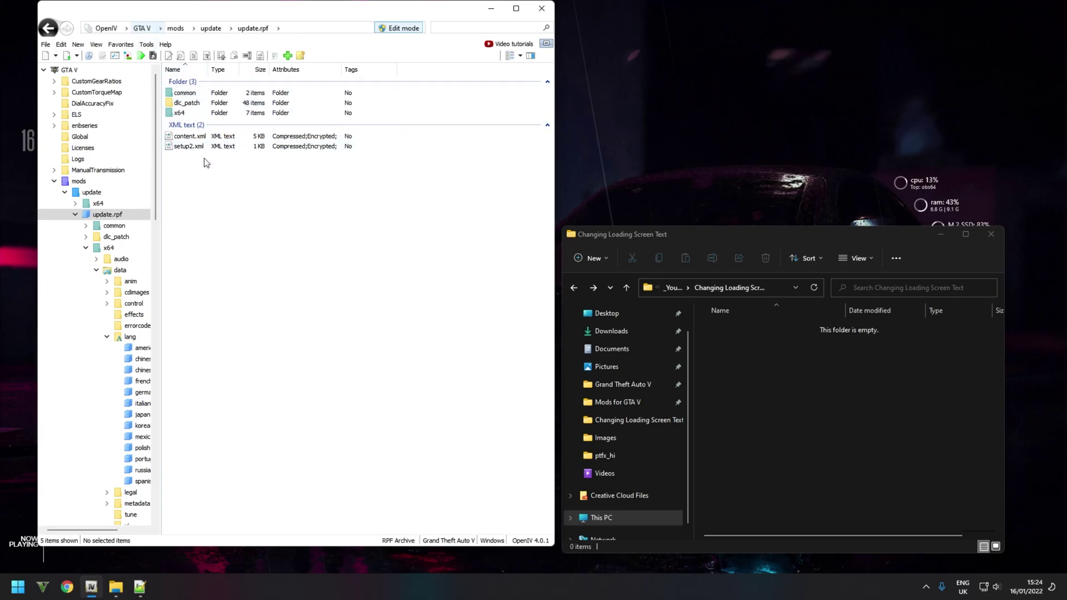
# Step: Open the game's original update > update.rpf, then switch to its mods-folder copy
pyautogui.hotkey('alt', 'Left')
pyautogui.scroll(-1, 197, 234)
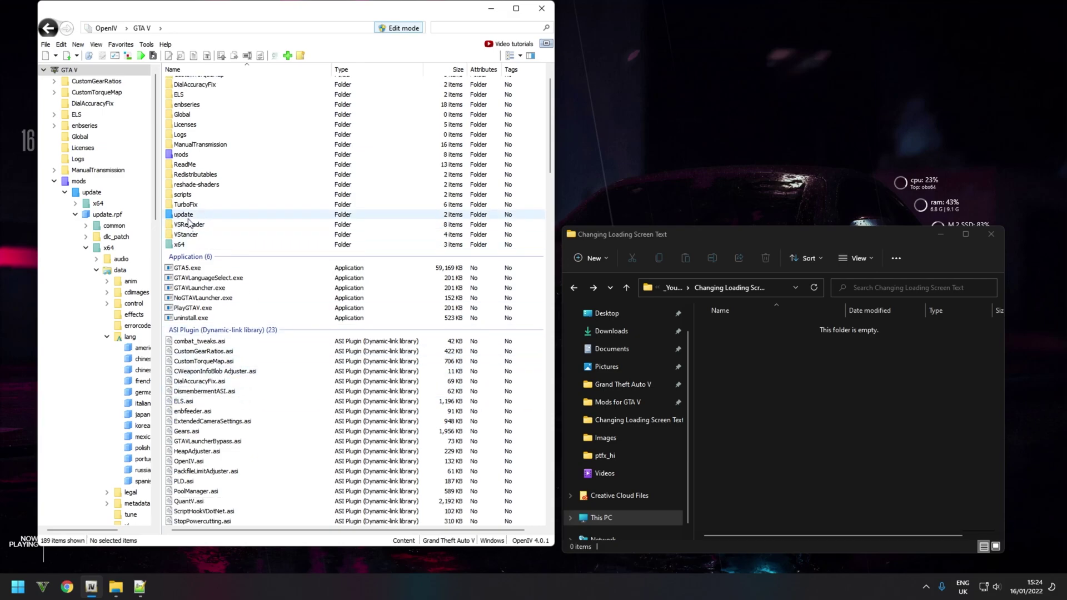
pyautogui.doubleClick(180, 215)
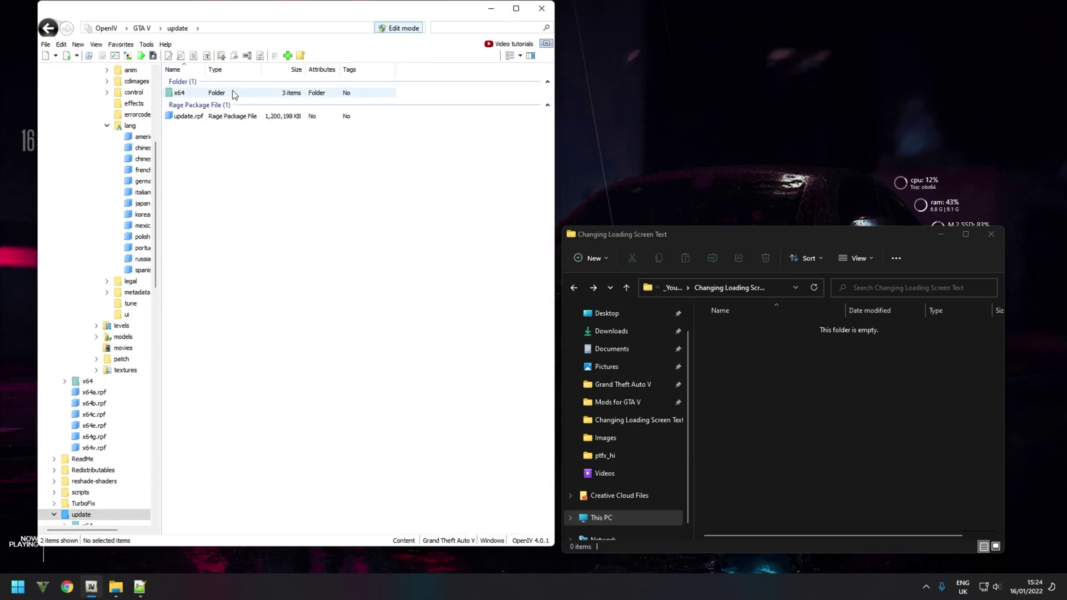
pyautogui.doubleClick(200, 116)
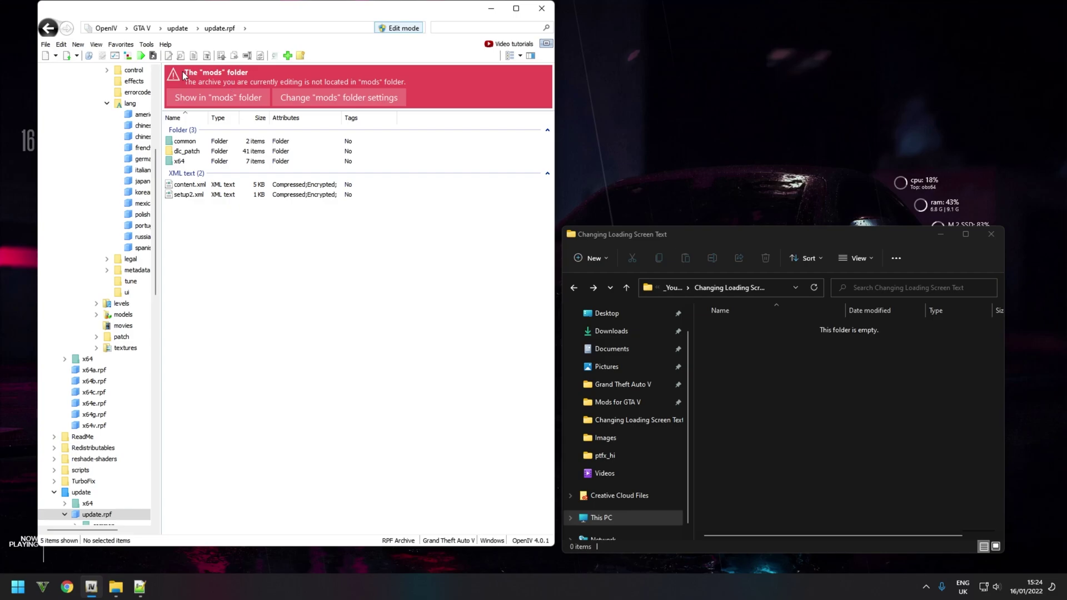
pyautogui.click(225, 100)
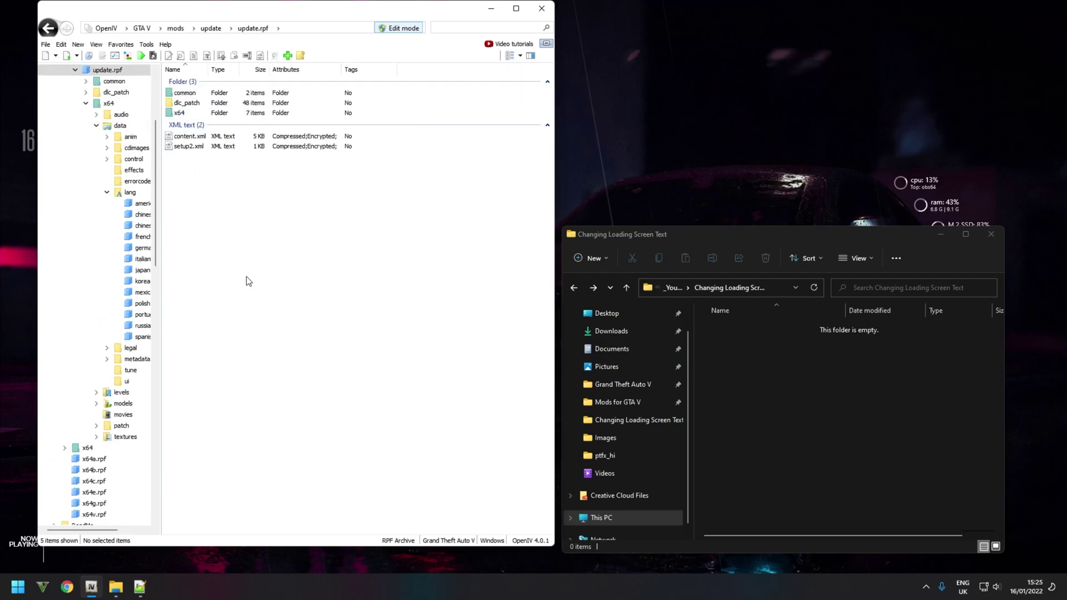
# Step: Open the archive's x64 > data > lang > american_rel.rpf language archive
pyautogui.doubleClick(185, 110)
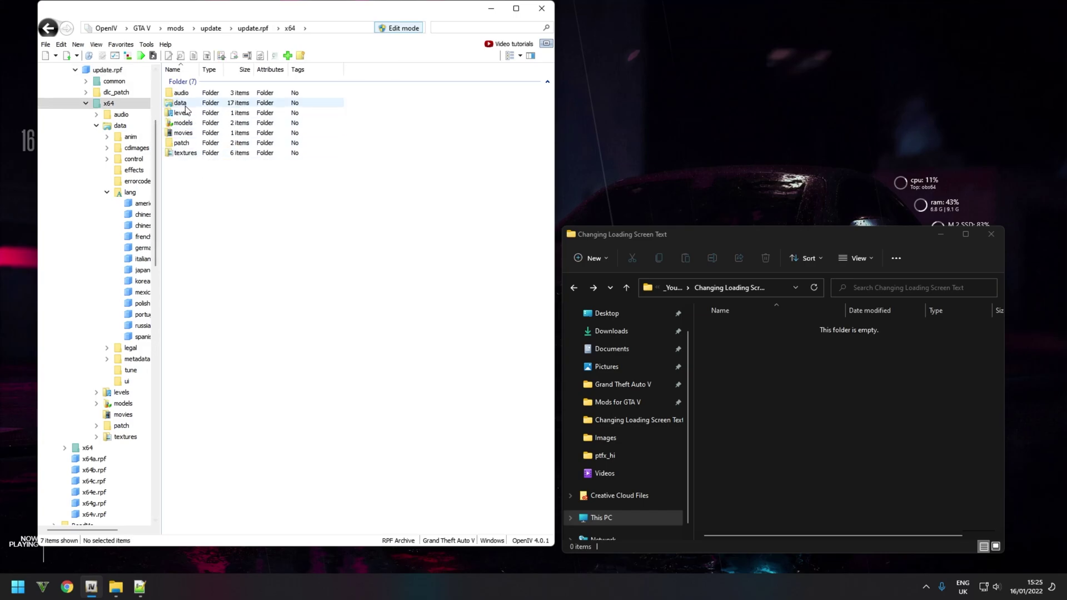
pyautogui.doubleClick(185, 106)
pyautogui.doubleClick(202, 146)
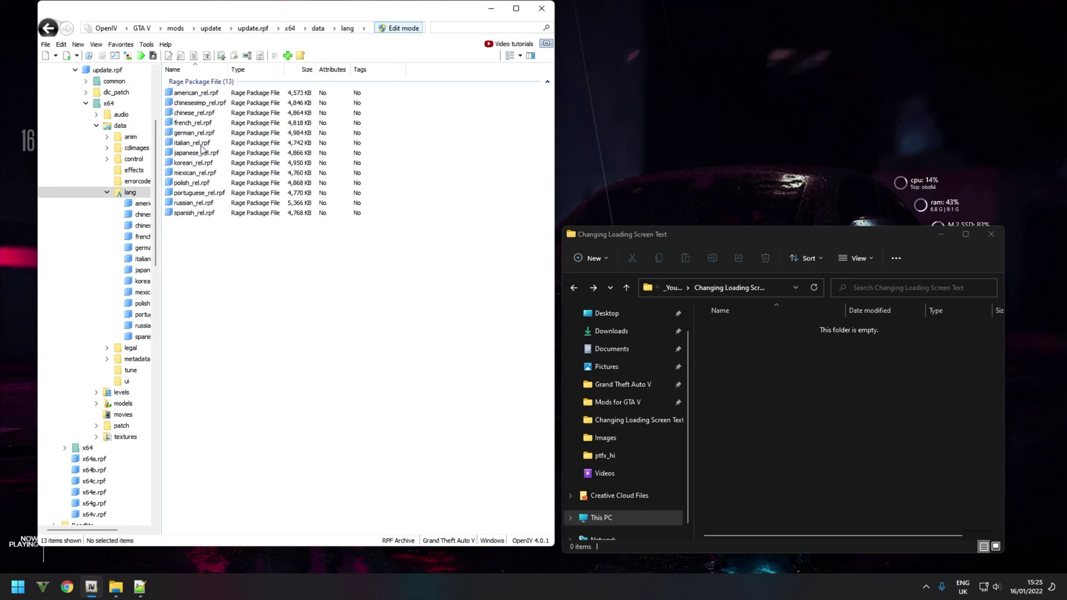
pyautogui.click(203, 96)
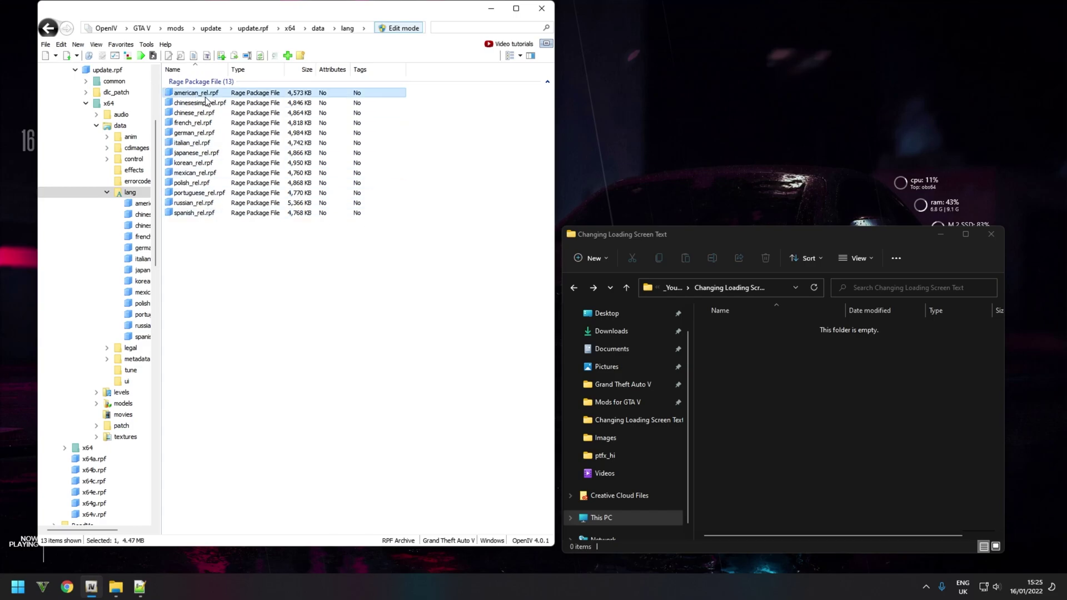
pyautogui.doubleClick(202, 94)
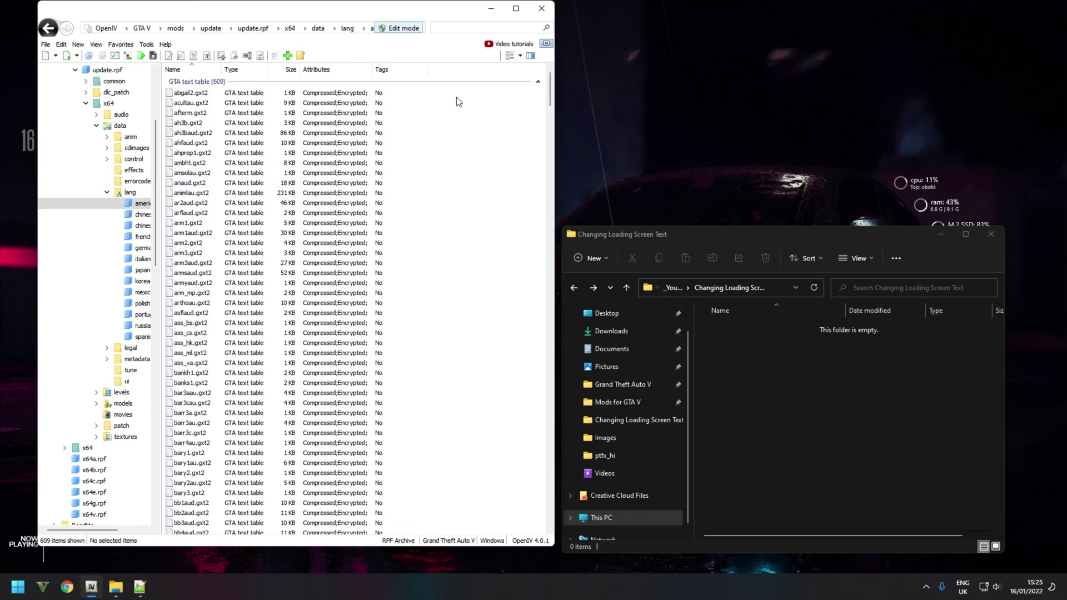
# Step: Filter by 'global' and drag global.gxt2 into the Changing Loading Screen Text folder
pyautogui.click(471, 30)
pyautogui.write('global')
pyautogui.moveTo(214, 153); pyautogui.dragTo(178, 96)
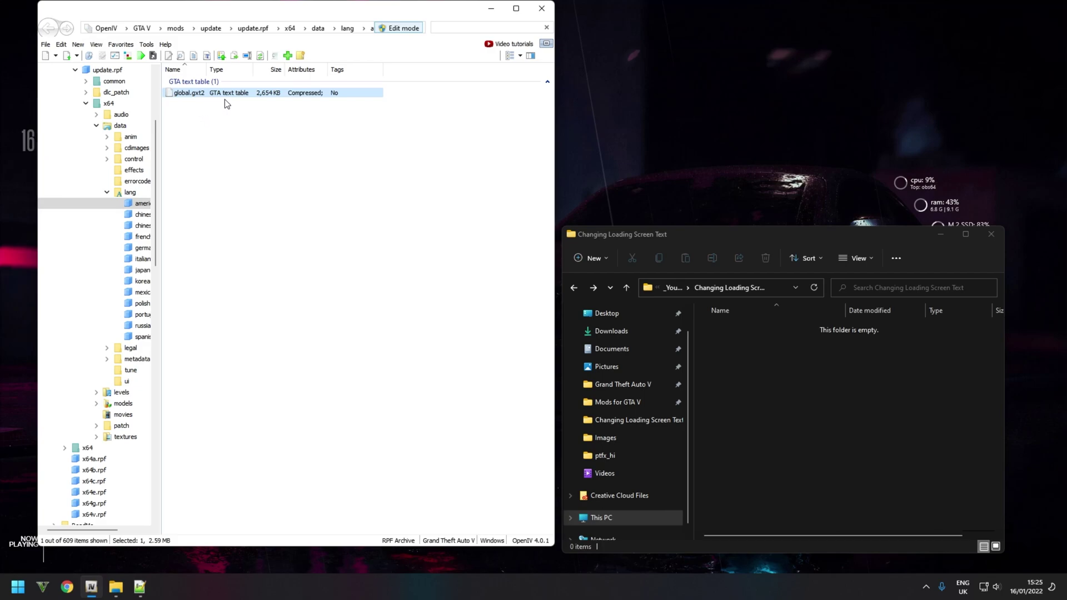
pyautogui.moveTo(203, 93); pyautogui.dragTo(792, 417)
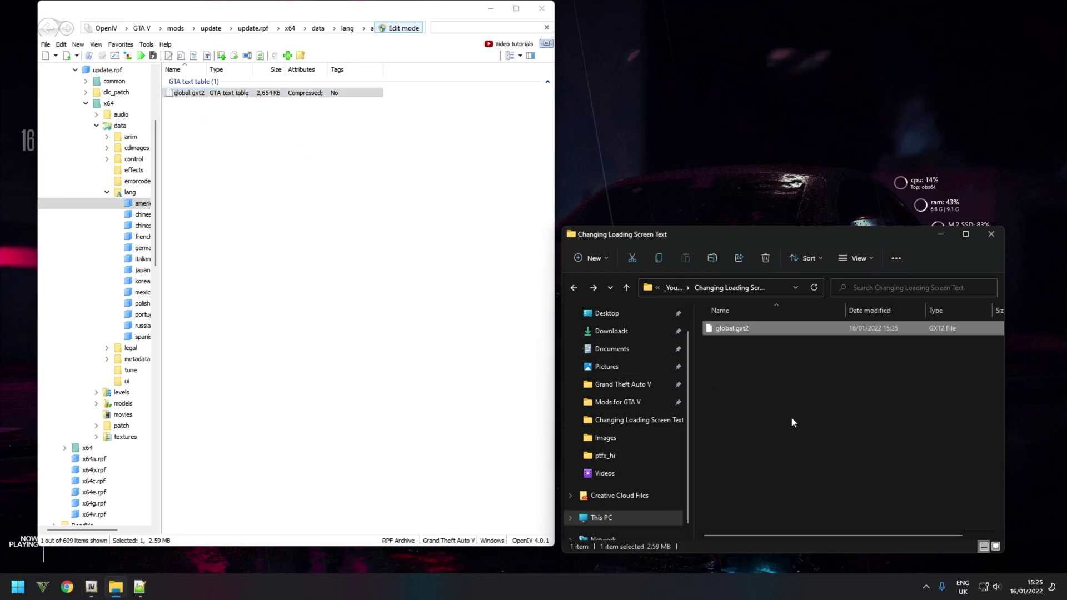
# Step: Try opening the copied global.gxt2 in Notepad++, then close the unreadable file
pyautogui.rightClick(752, 331)
pyautogui.click(780, 126)
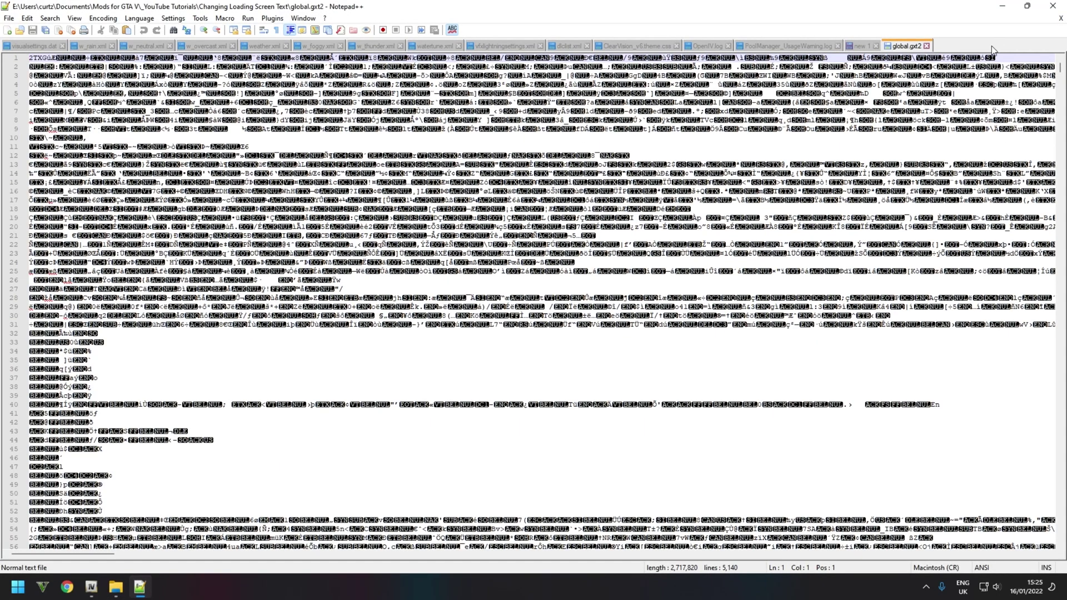
pyautogui.scroll(-20, 600, 276)
pyautogui.click(926, 45)
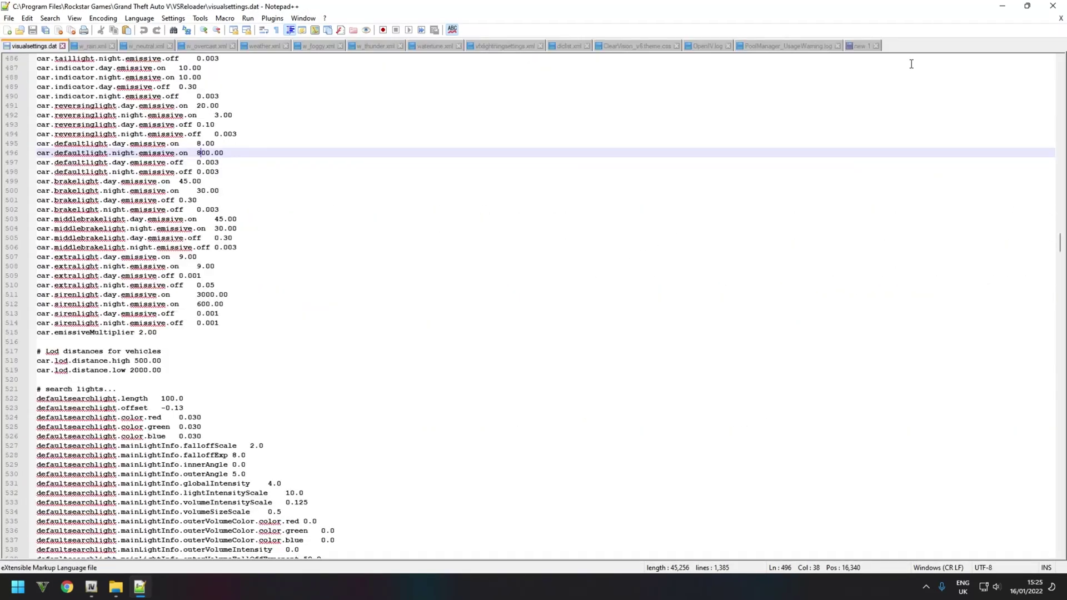
pyautogui.click(1006, 9)
# Step: Permanently delete the copied global.gxt2 from the Explorer folder
pyautogui.moveTo(783, 413); pyautogui.dragTo(735, 309)
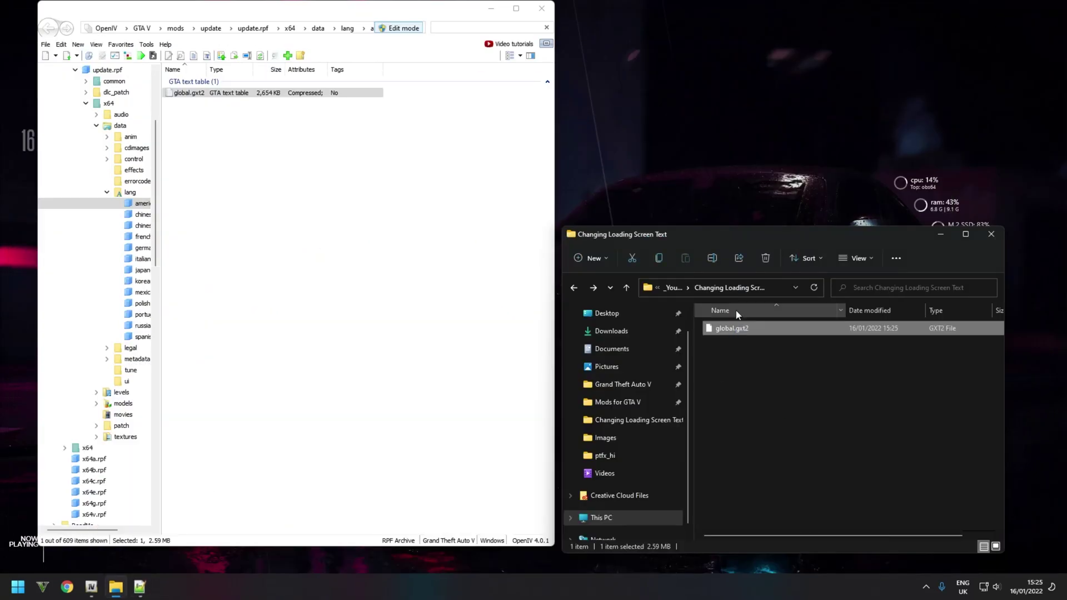
pyautogui.hotkey('shift', 'Delete')
pyautogui.press('Return')
# Step: Export global.gxt2 from OpenIV to openFormats as global.oxt in the Changing Loading Screen Text folder
pyautogui.click(196, 114)
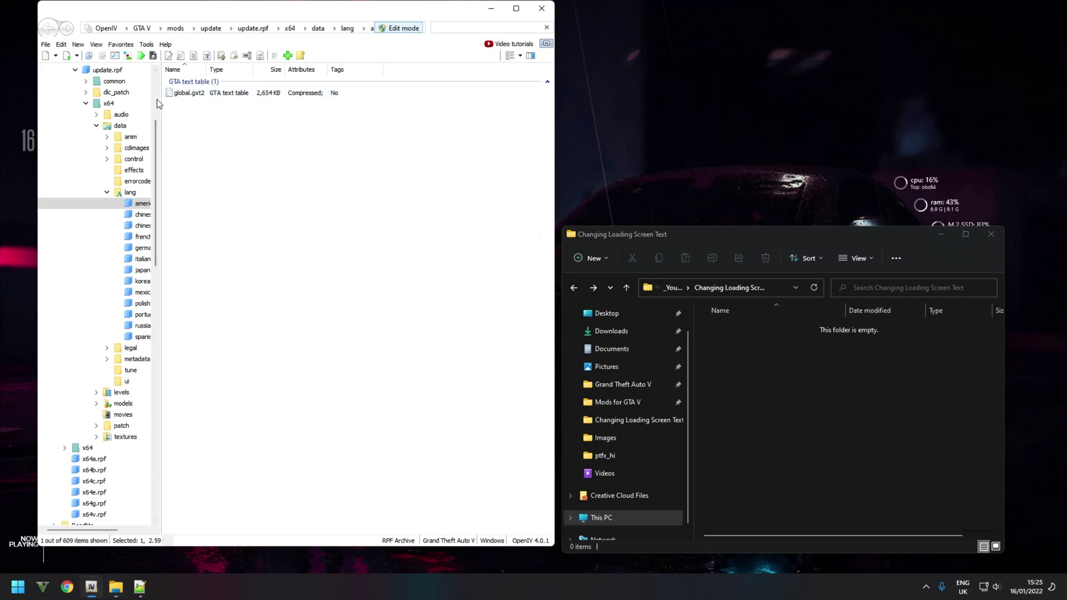
pyautogui.click(195, 97)
pyautogui.rightClick(195, 97)
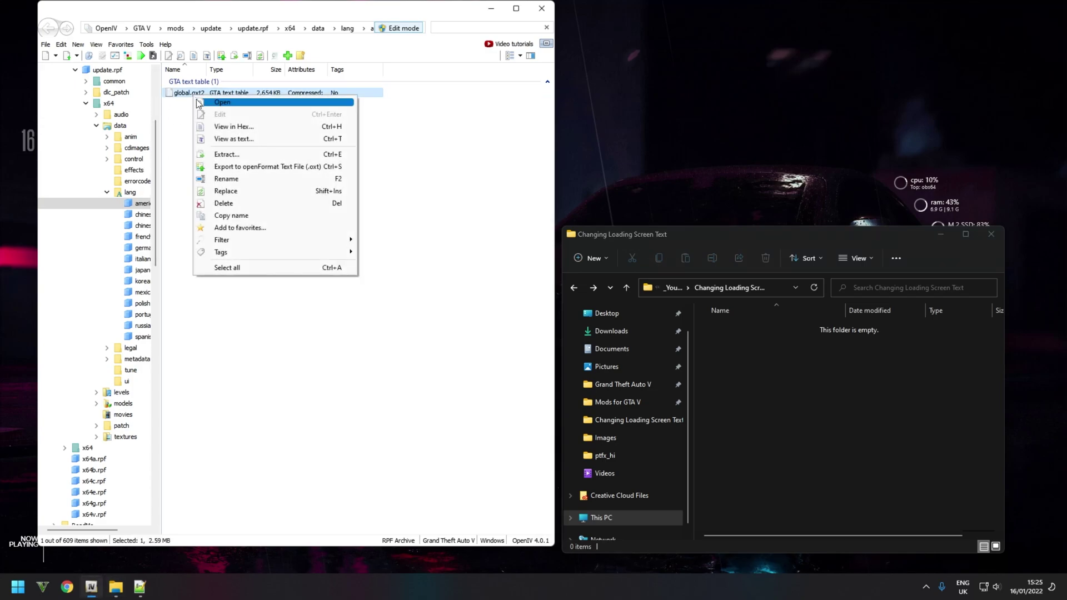
pyautogui.click(234, 171)
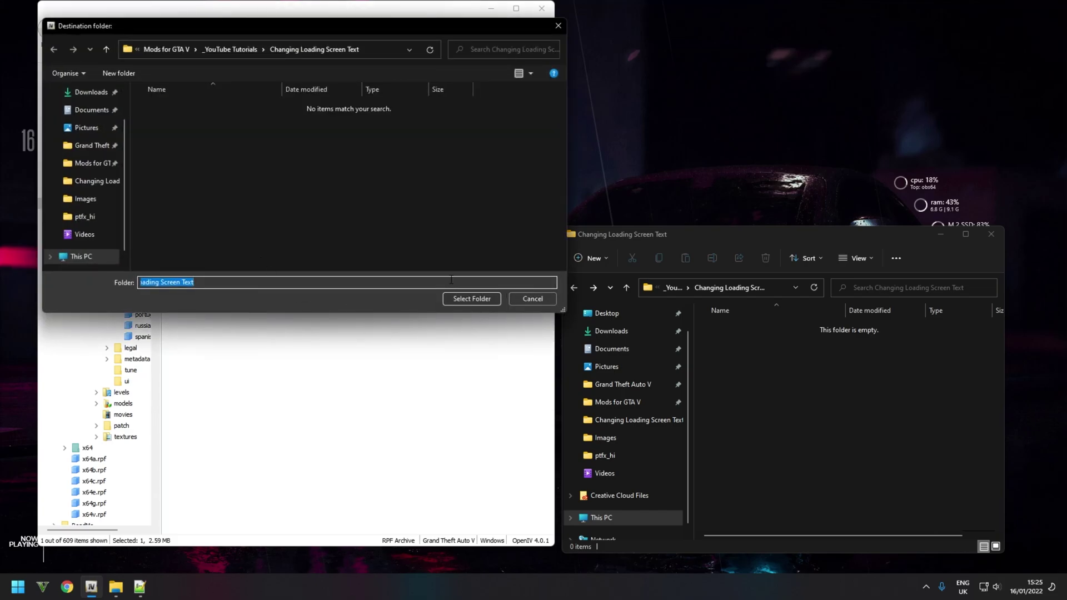
pyautogui.click(475, 299)
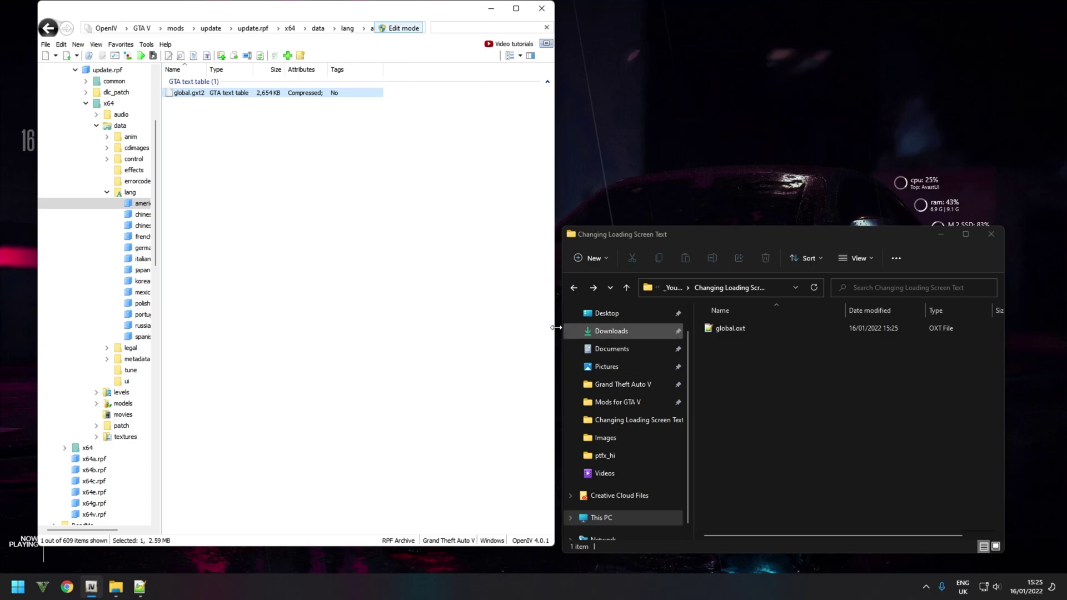
pyautogui.click(795, 361)
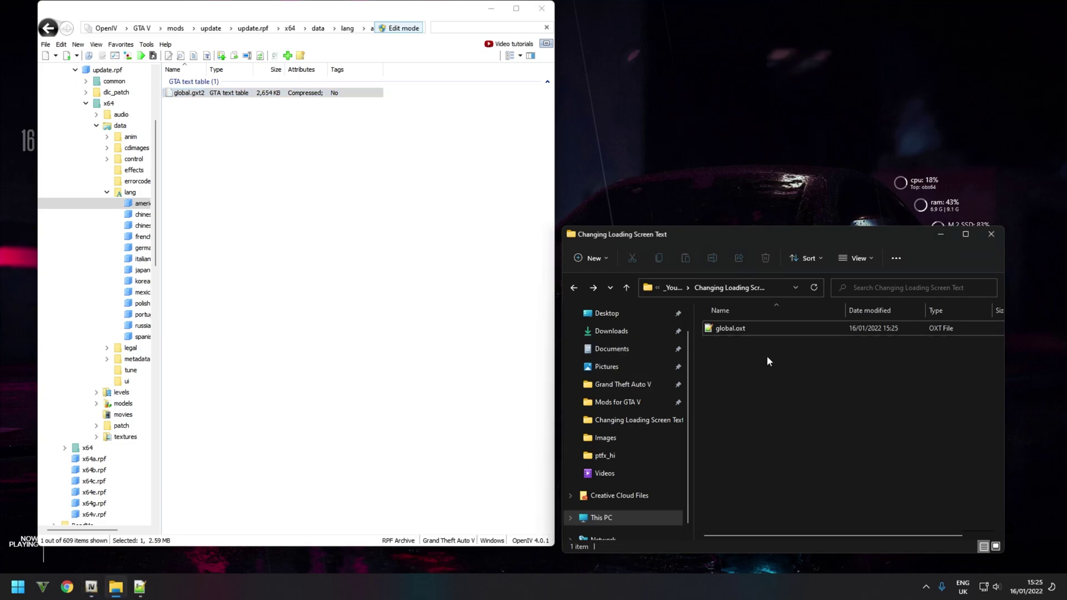
pyautogui.click(745, 335)
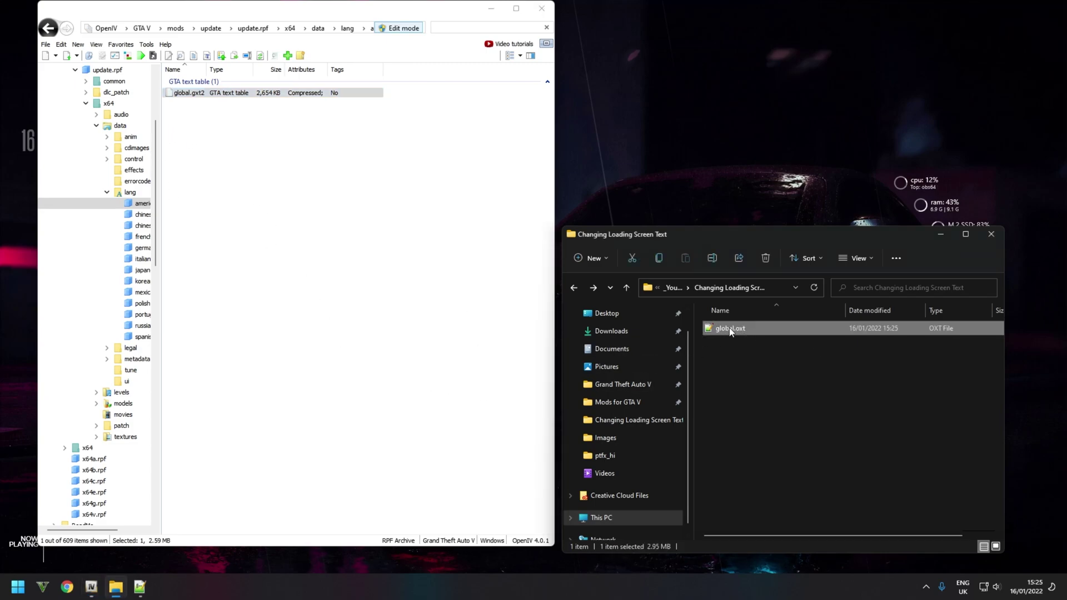
# Step: Bring up the Open with app chooser for global.oxt, with Notepad++ listed among more apps
pyautogui.rightClick(729, 331)
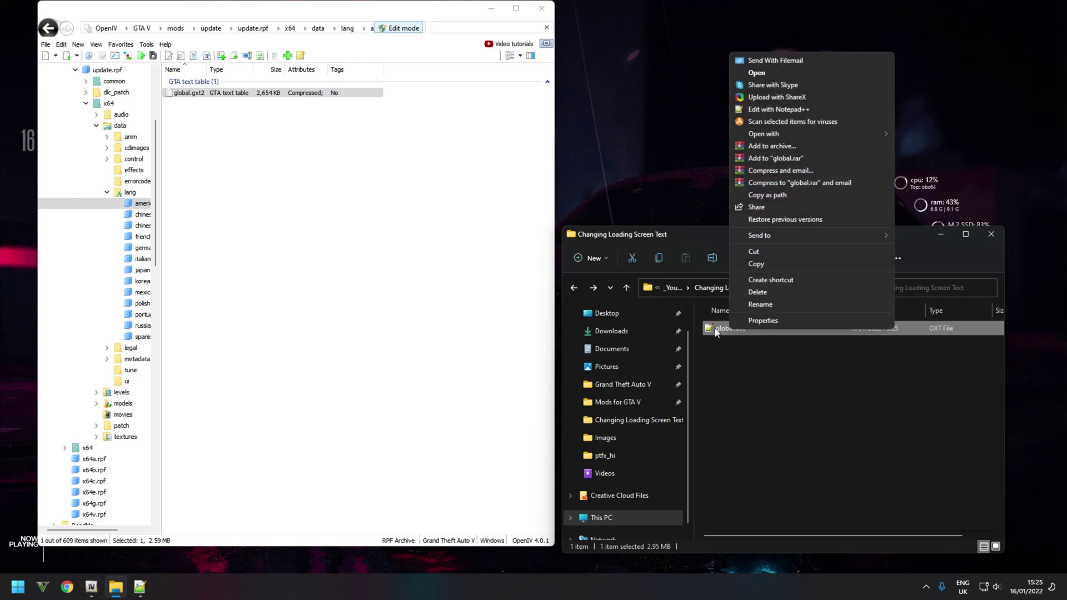
pyautogui.click(711, 328)
pyautogui.rightClick(715, 328)
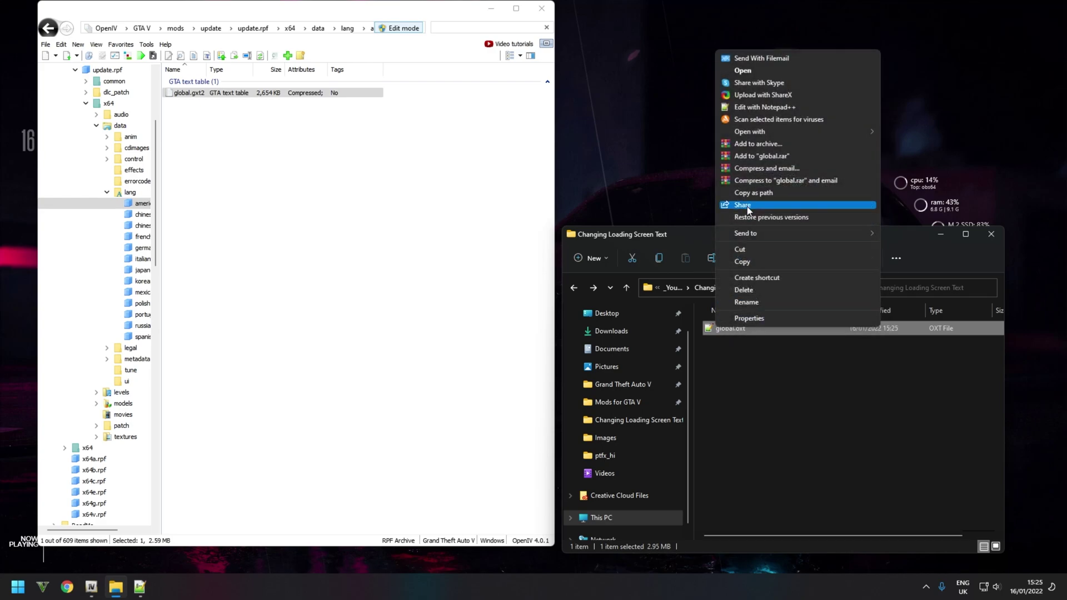
pyautogui.moveTo(756, 131)
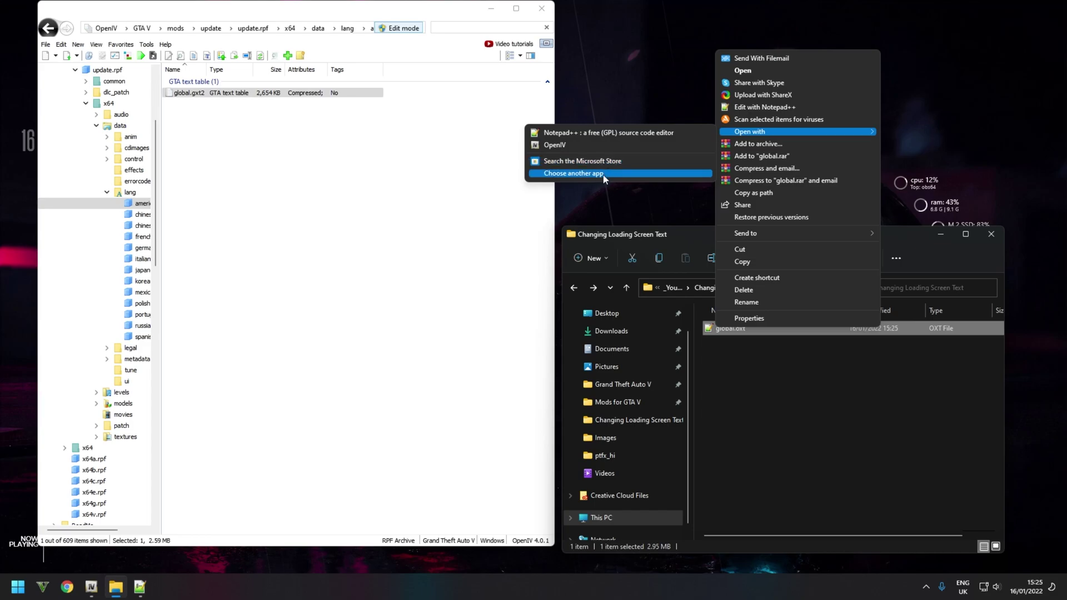
pyautogui.click(567, 173)
pyautogui.click(455, 314)
pyautogui.scroll(-3, 467, 300)
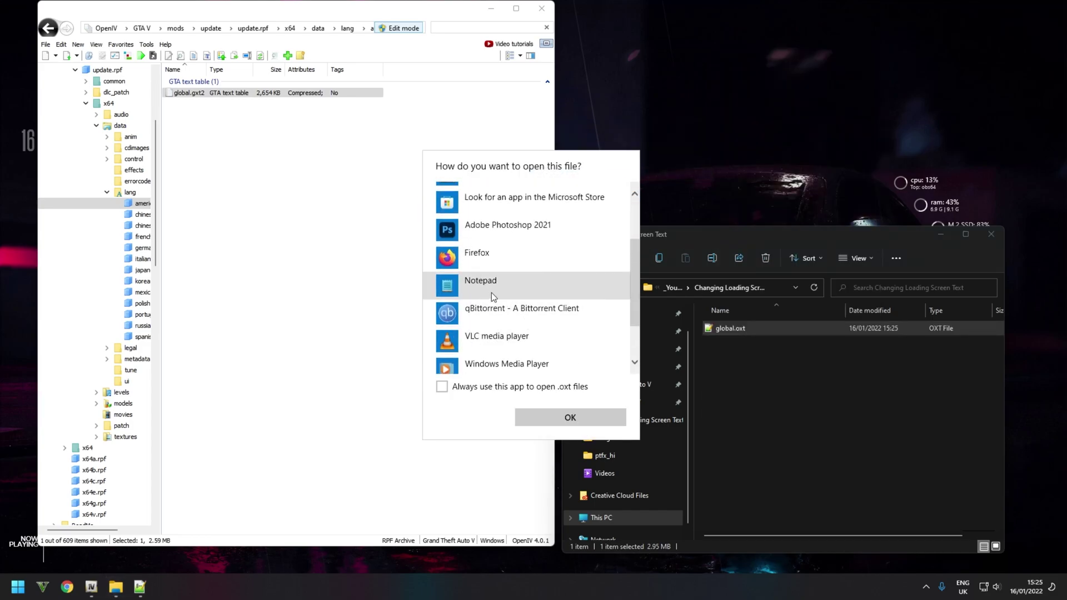
pyautogui.scroll(3, 494, 298)
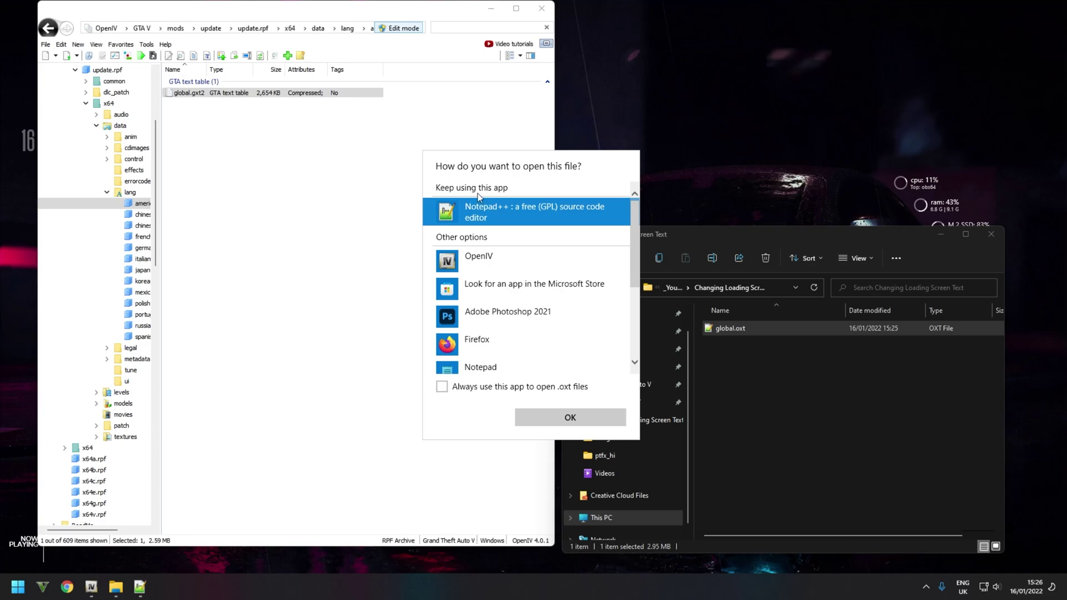
# Step: Open global.oxt in Notepad++ and scroll its entries down to YETARIAN on line 601
pyautogui.doubleClick(481, 216)
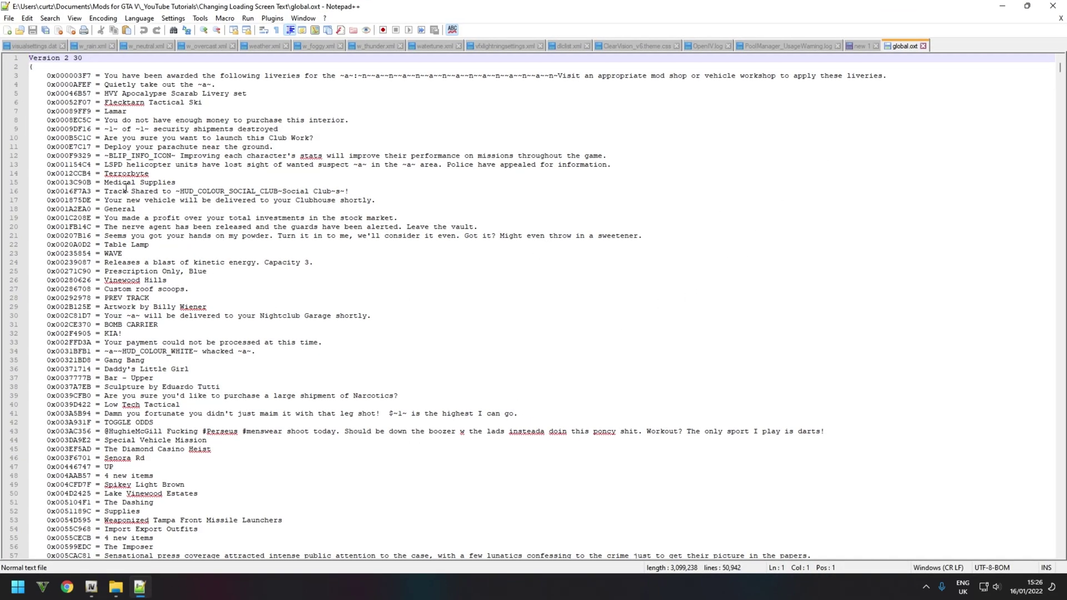
pyautogui.scroll(-11, 172, 339)
pyautogui.scroll(-20, 148, 243)
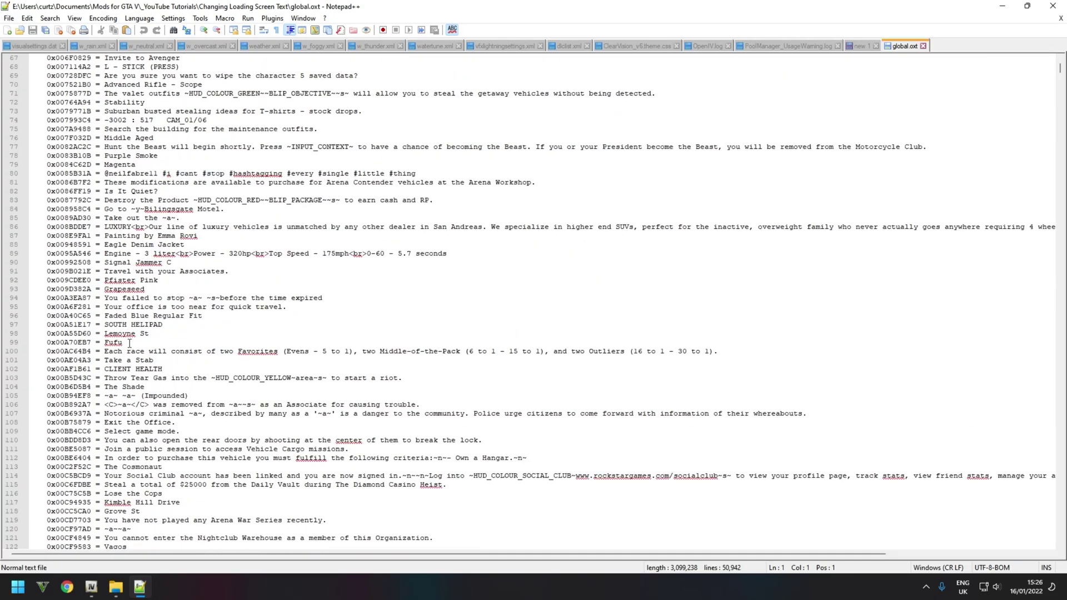
pyautogui.scroll(-20, 120, 286)
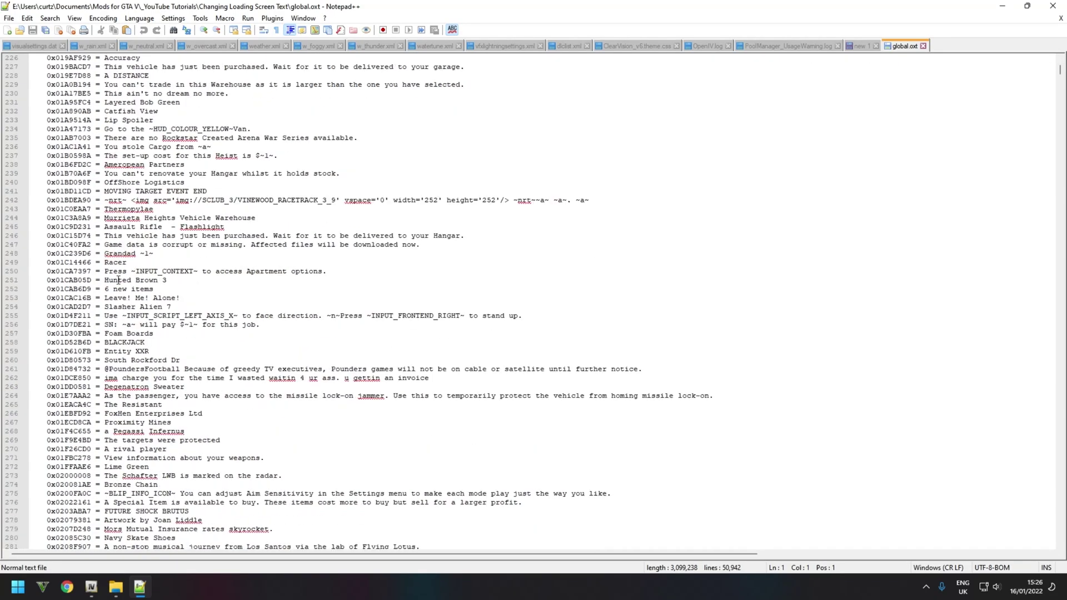
pyautogui.scroll(-20, 120, 257)
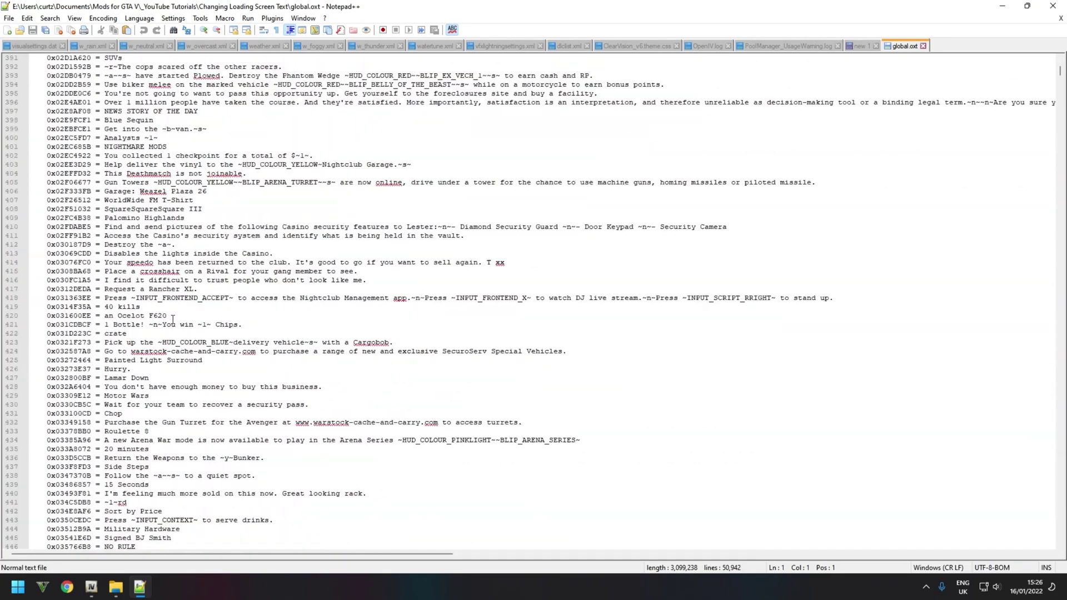
pyautogui.scroll(-10, 153, 306)
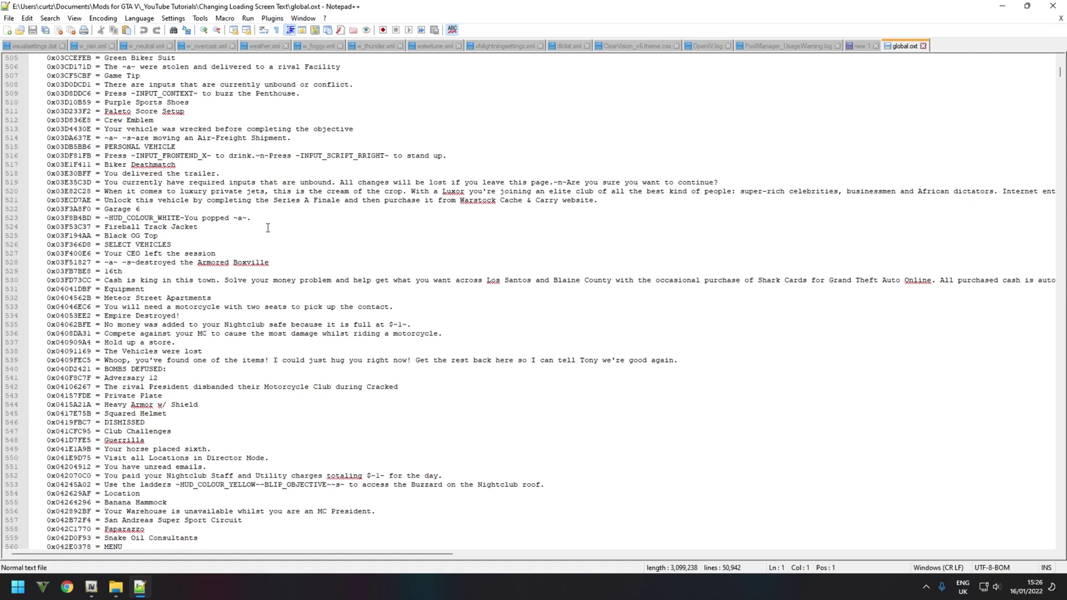
pyautogui.scroll(-20, 198, 109)
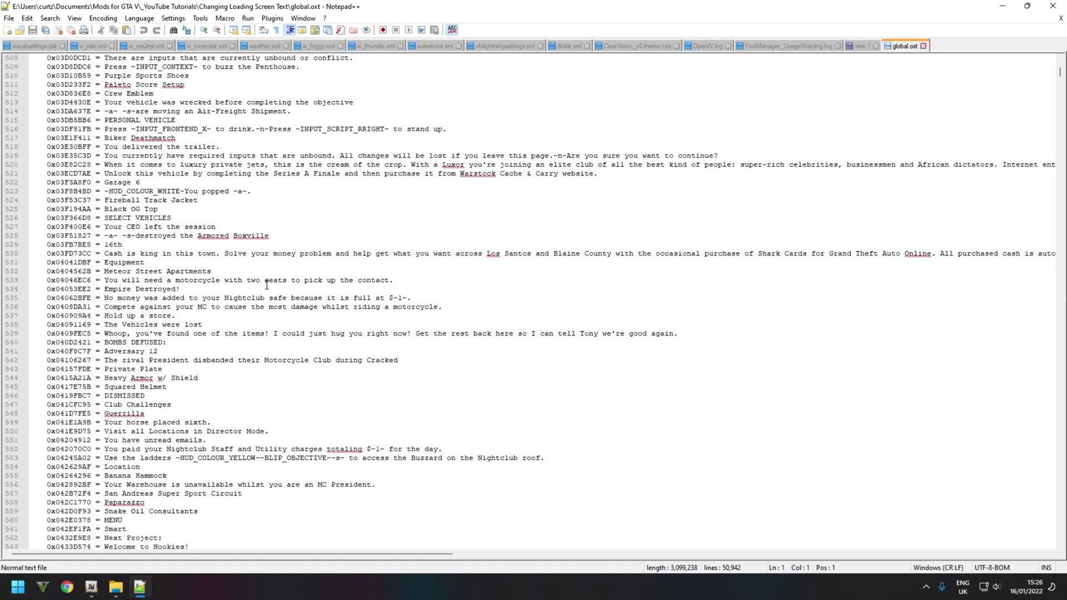
pyautogui.scroll(-6, 361, 320)
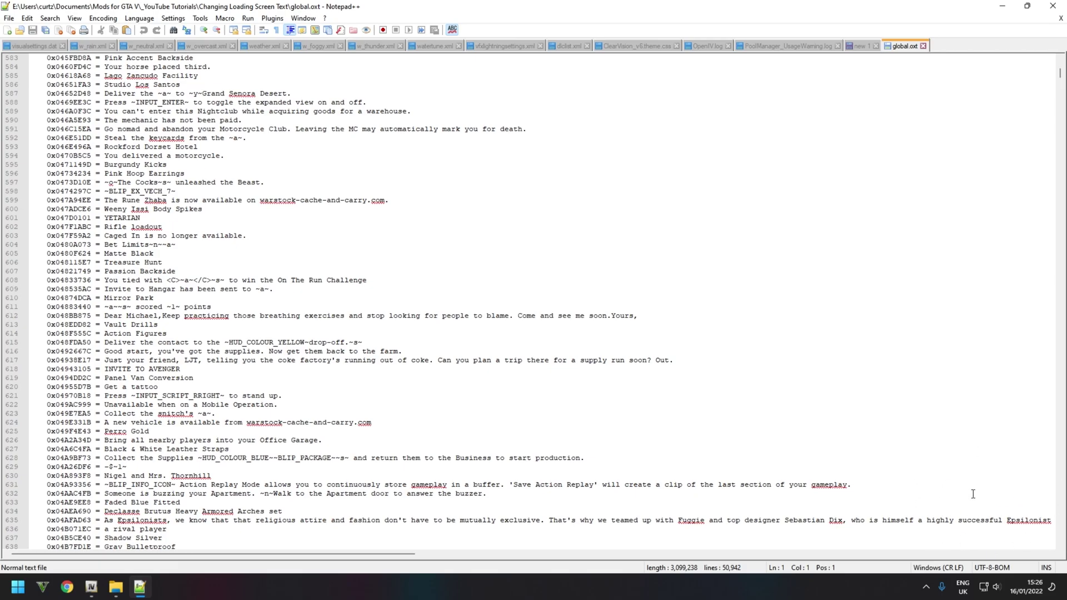
pyautogui.click(211, 218)
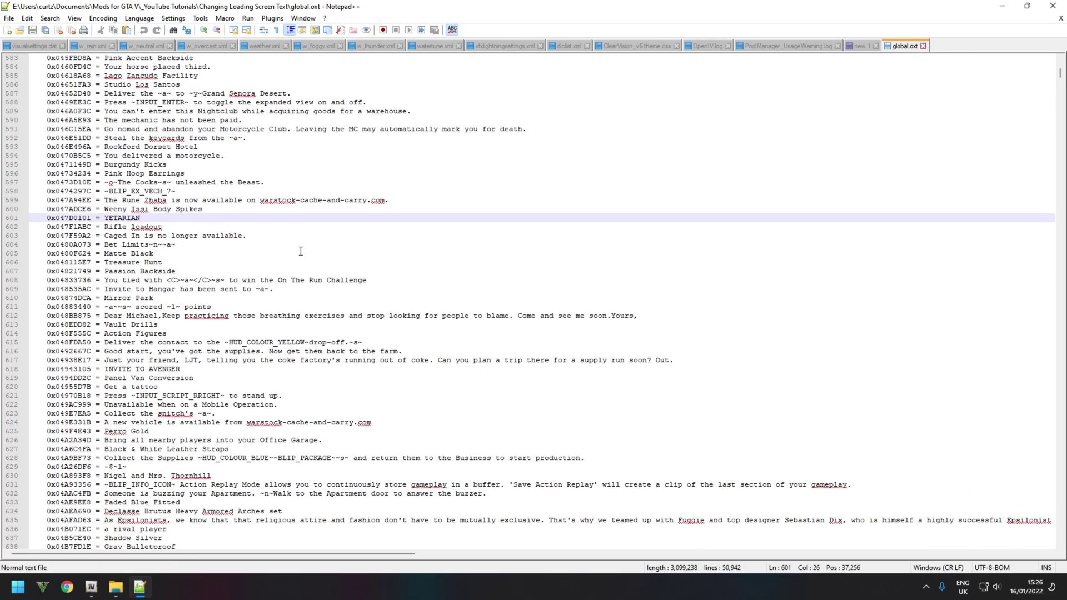
# Step: Search the file for LOADING_SPLAYER with whole-word matching turned off
pyautogui.hotkey('ctrl', 'f')
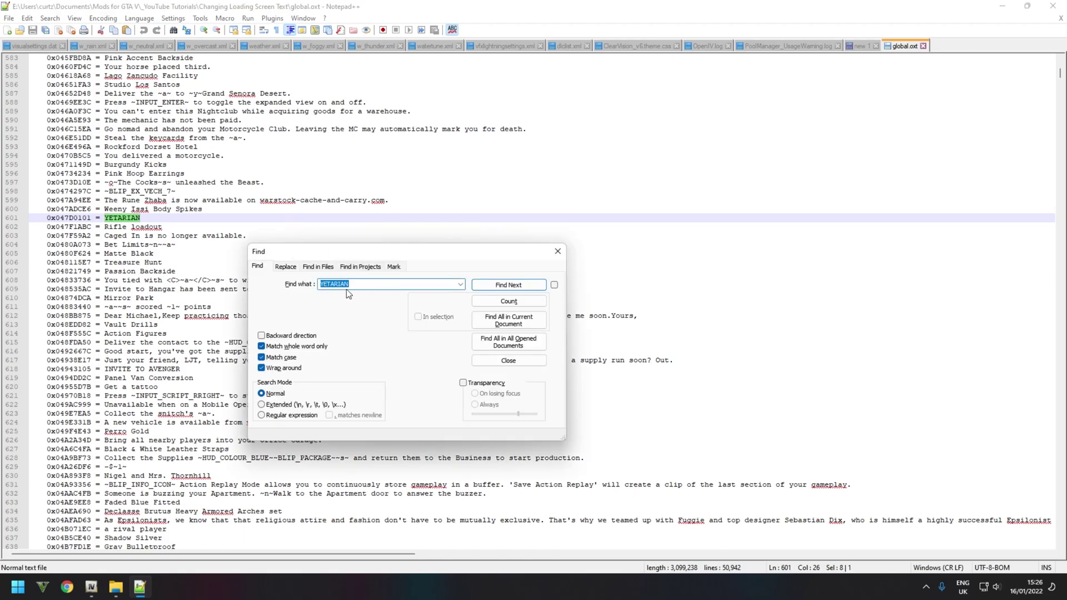
pyautogui.press('BackSpace')
pyautogui.write('LOADING_SPLAYER')
pyautogui.press('Return')
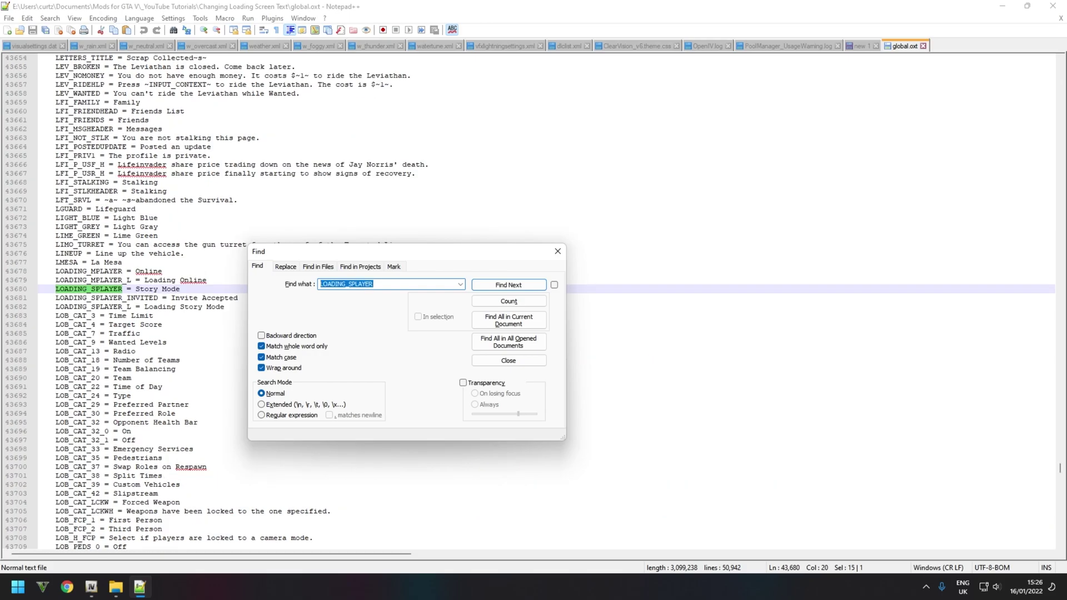
pyautogui.click(269, 347)
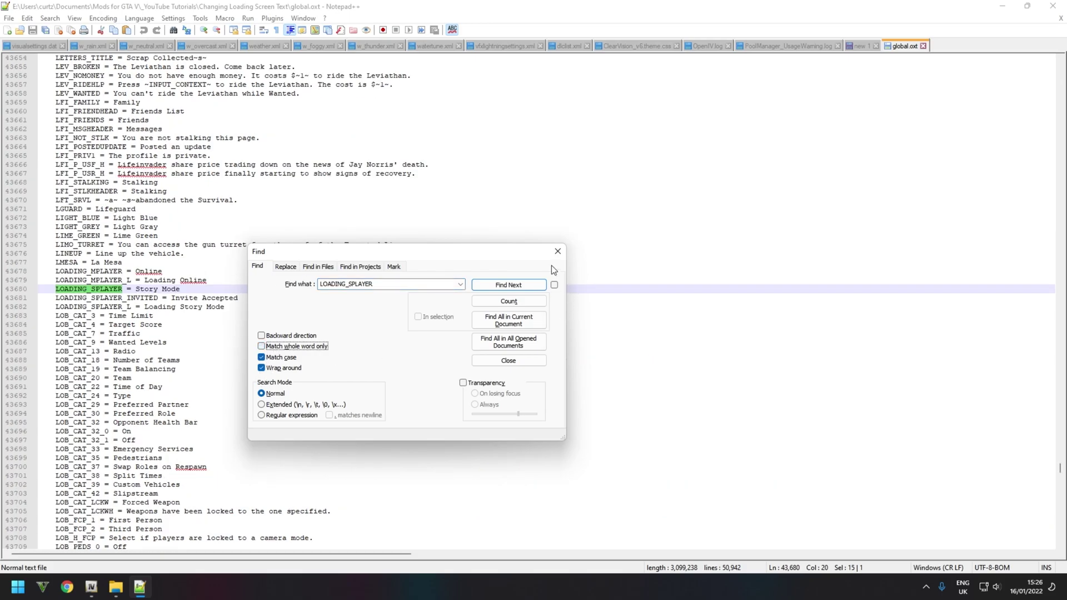
pyautogui.click(557, 251)
# Step: Select the Story Mode value on line 43680
pyautogui.moveTo(181, 289); pyautogui.dragTo(136, 289)
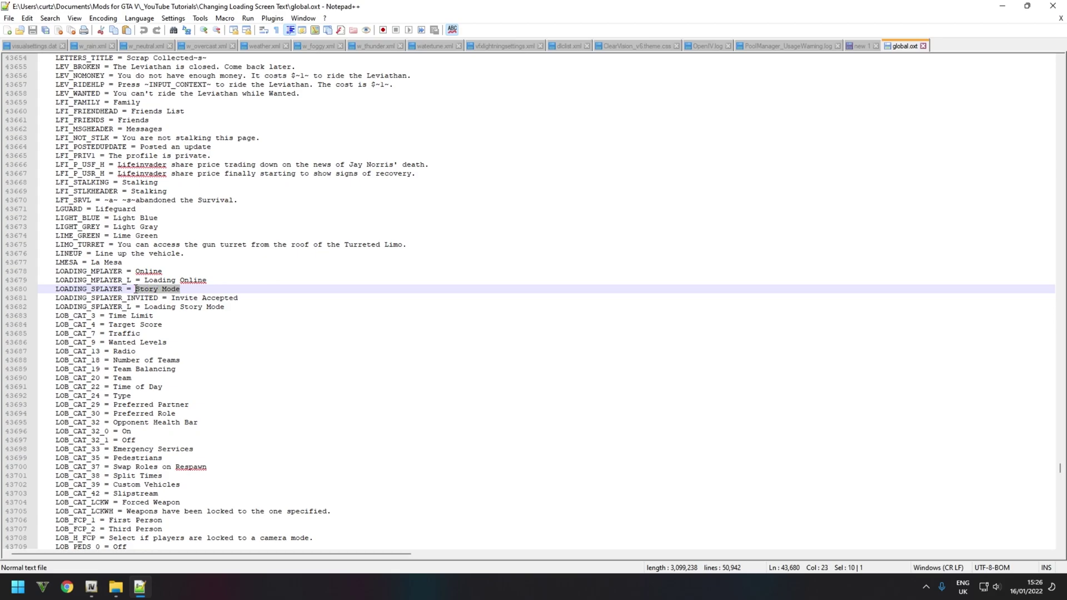
pyautogui.moveTo(225, 306); pyautogui.dragTo(146, 305)
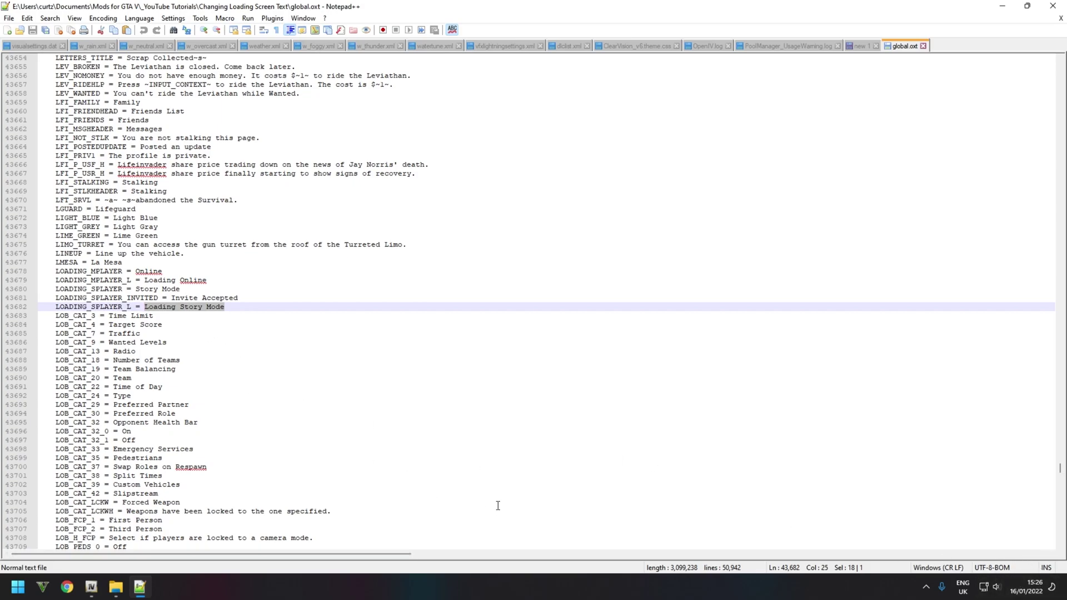
pyautogui.click(181, 289)
pyautogui.moveTo(185, 289); pyautogui.dragTo(138, 290)
pyautogui.hotkey('shift', 'Left')
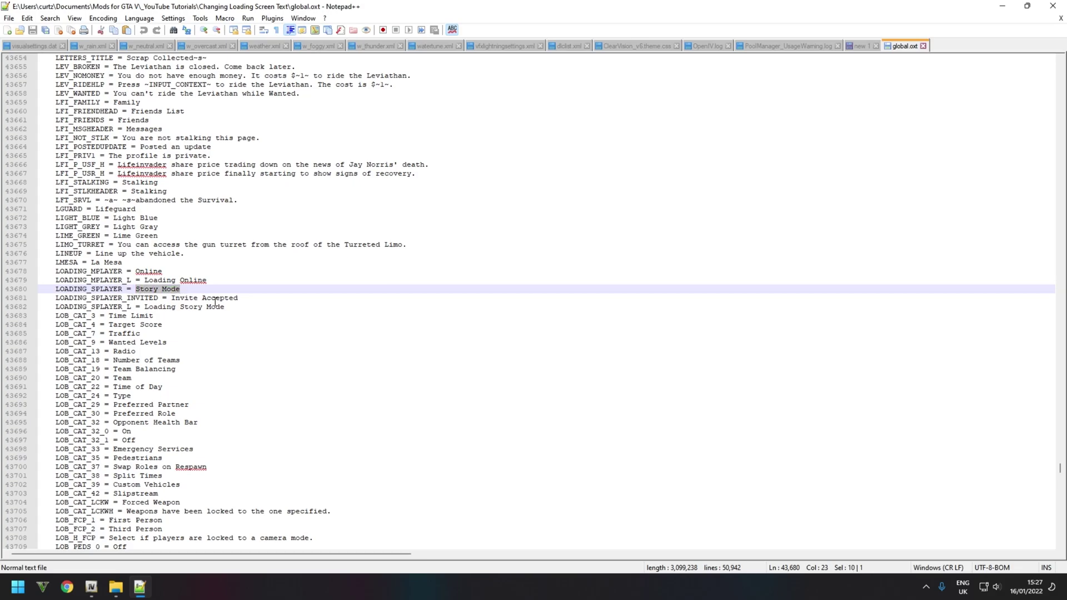
# Step: Change LOADING_SPLAYER's Story Mode text to 'Visit California'
pyautogui.press('BackSpace')
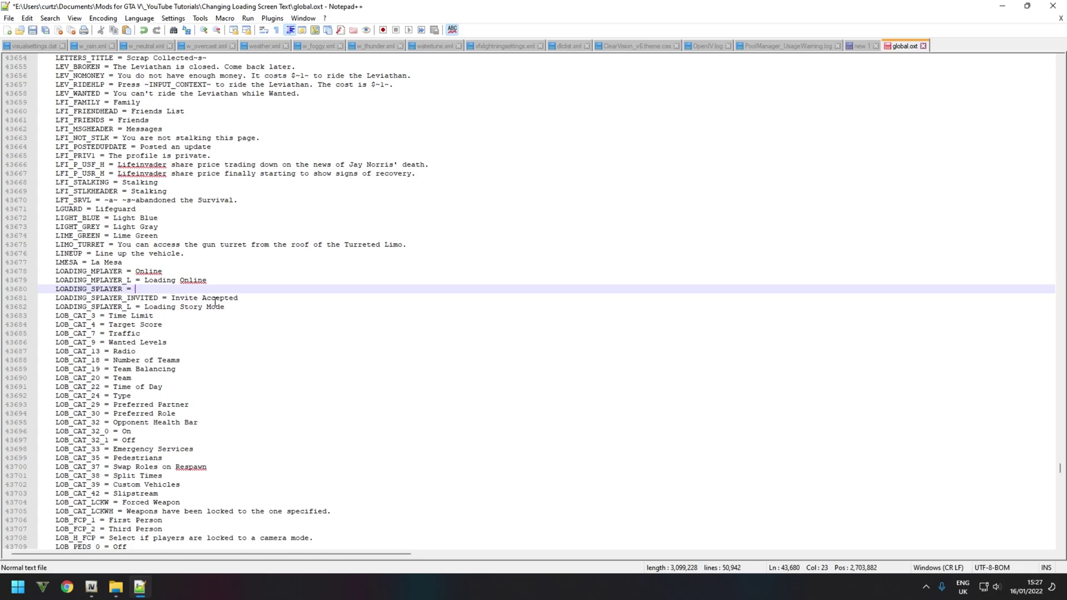
pyautogui.write('v')
pyautogui.press('BackSpace')
pyautogui.write('v')
pyautogui.press('BackSpace')
pyautogui.write('V')
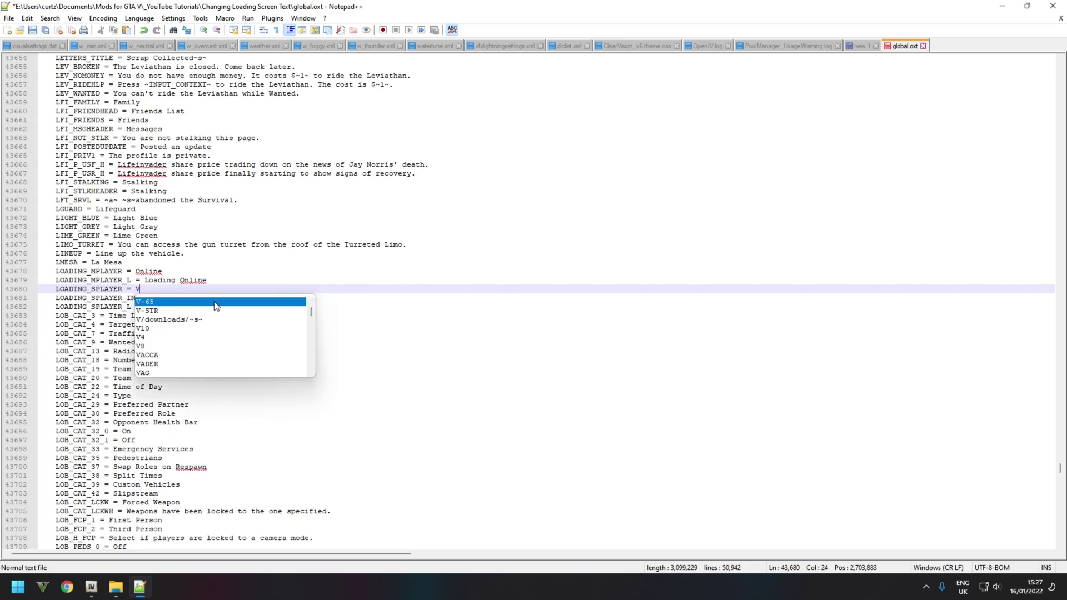
pyautogui.write('isit Cali')
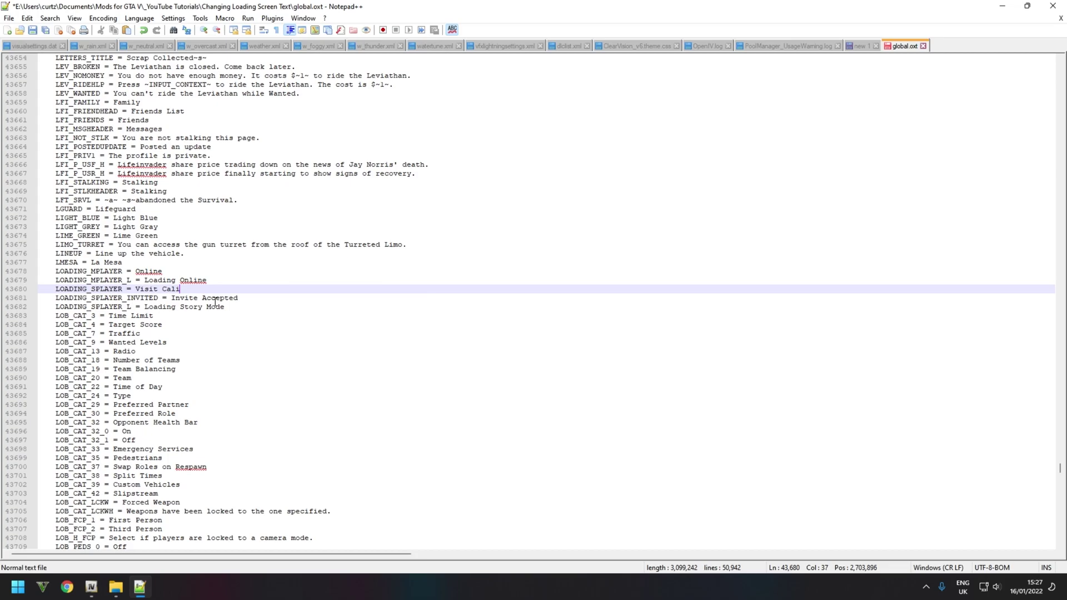
pyautogui.write('fornia')
# Step: Change LOADING_SPLAYER_L's Loading Story Mode text to 'Visiting California'
pyautogui.moveTo(246, 308); pyautogui.dragTo(144, 307)
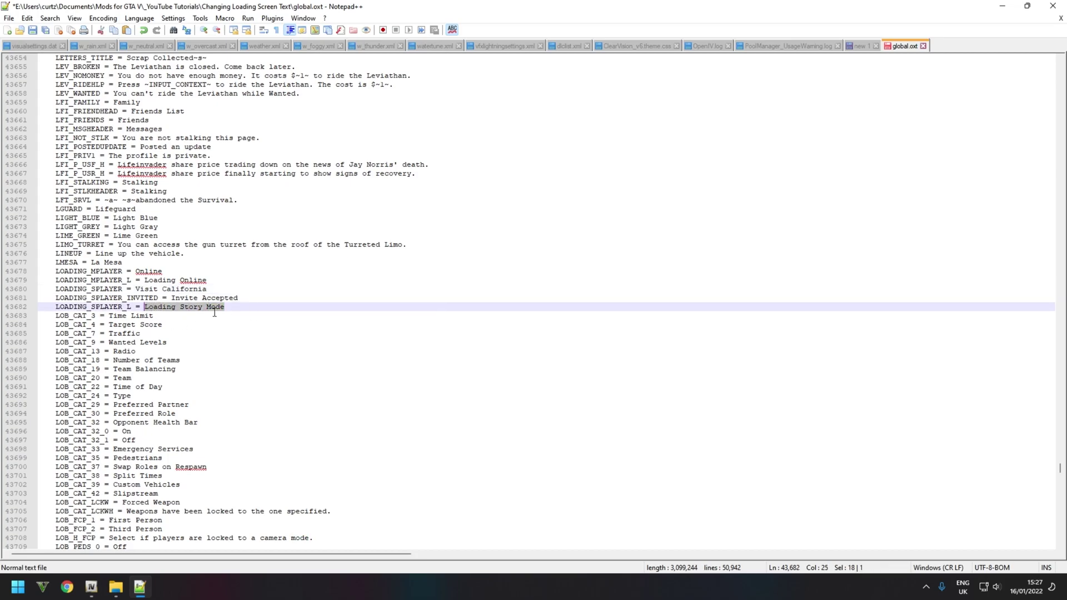
pyautogui.write('Visit')
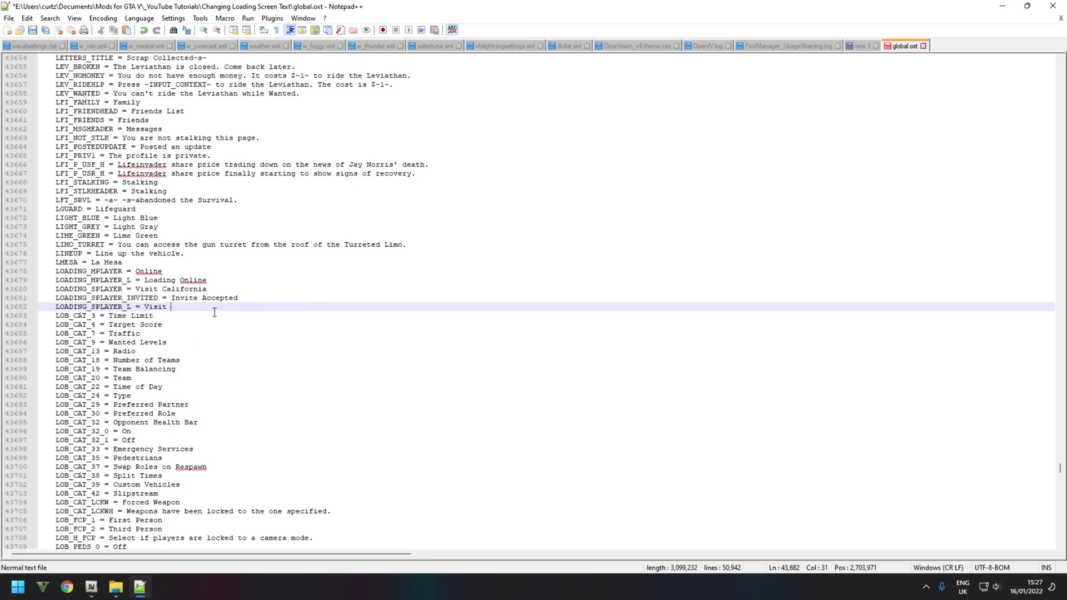
pyautogui.press('BackSpace')
pyautogui.write('ing Califo')
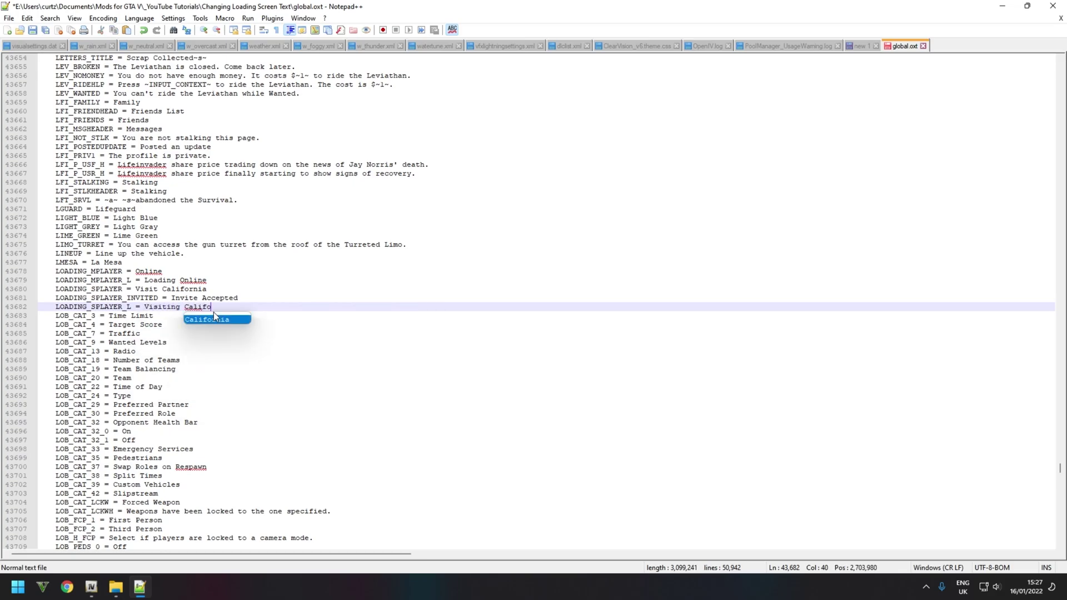
pyautogui.press('Return')
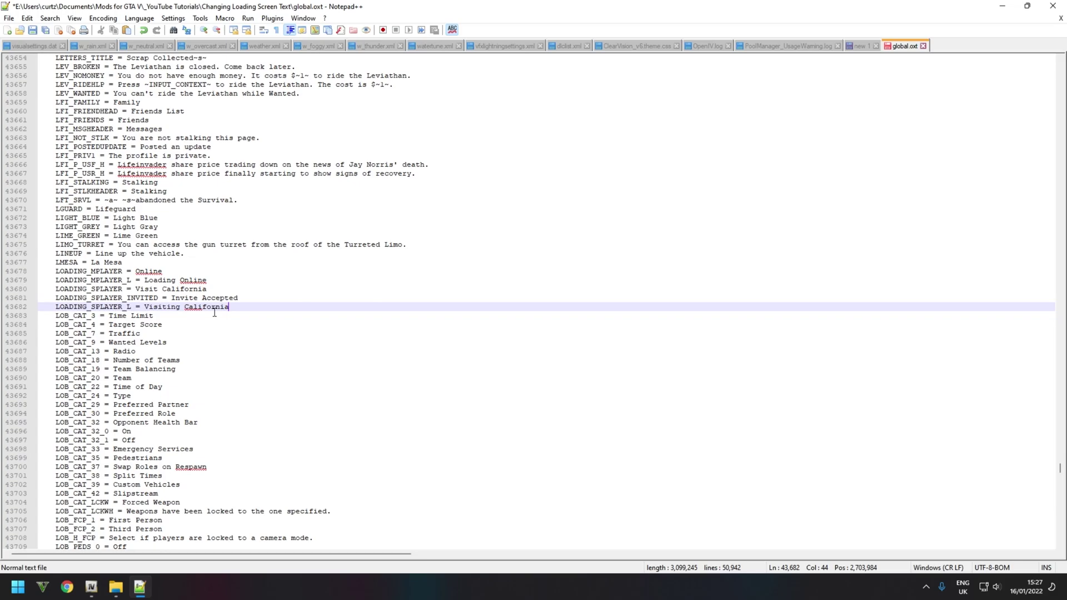
pyautogui.click(224, 316)
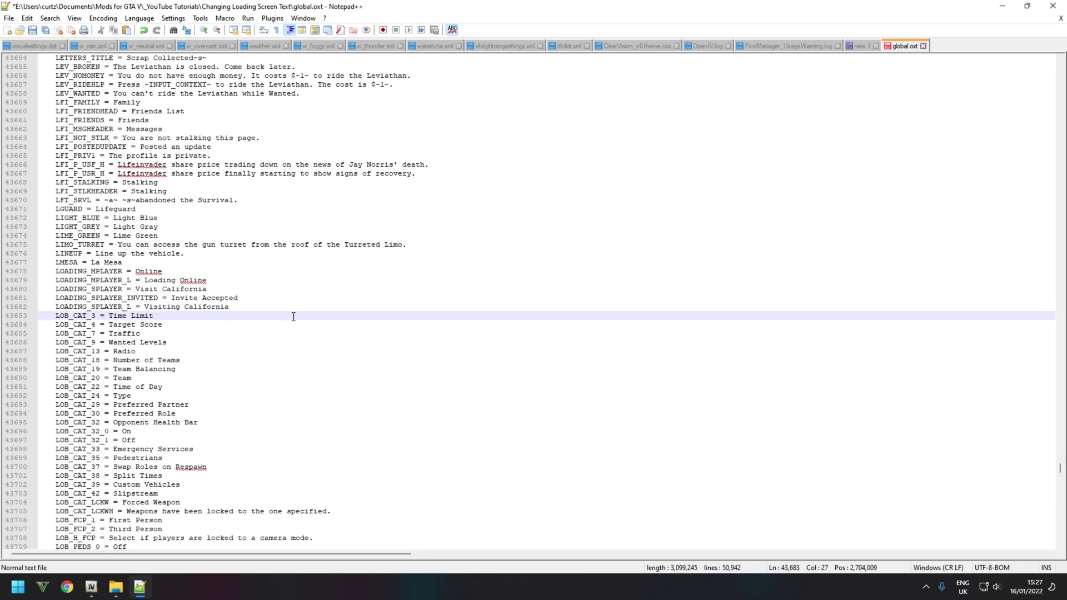
pyautogui.hotkey('ctrl', 'f')
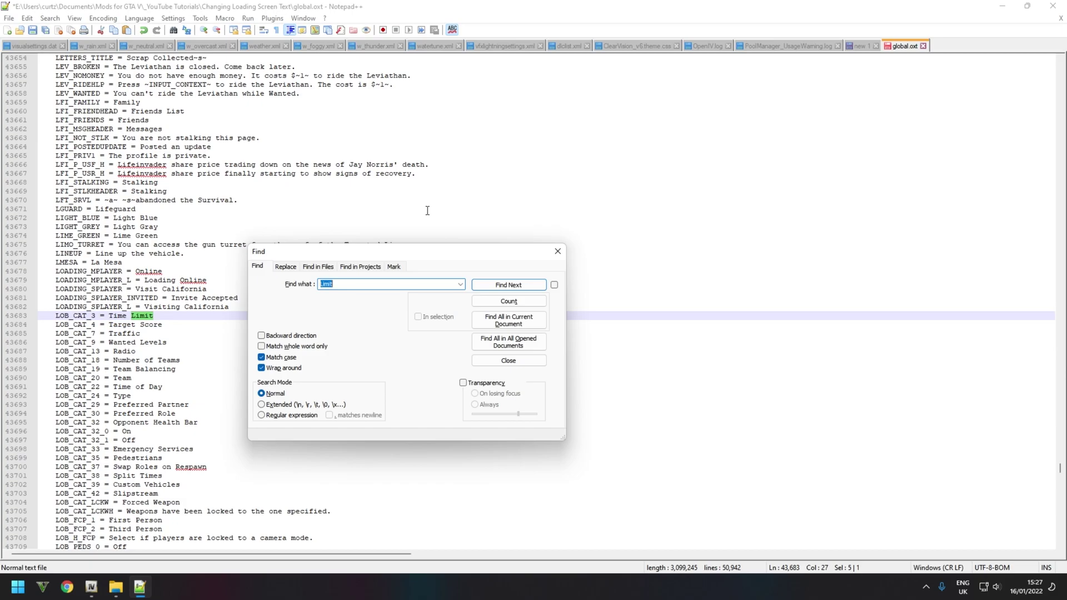
# Step: Set up Replace with 'Grand Theft Auto' as search and 'Grand Theft Auto VI' as replacement
pyautogui.click(290, 269)
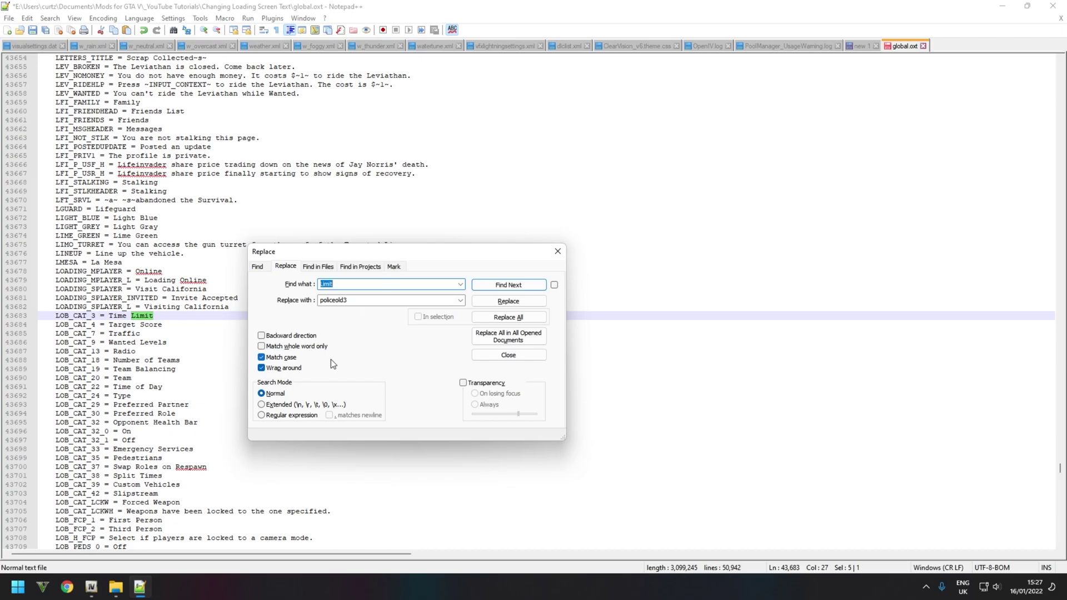
pyautogui.write('Grand Theft Auto V')
pyautogui.doubleClick(402, 300)
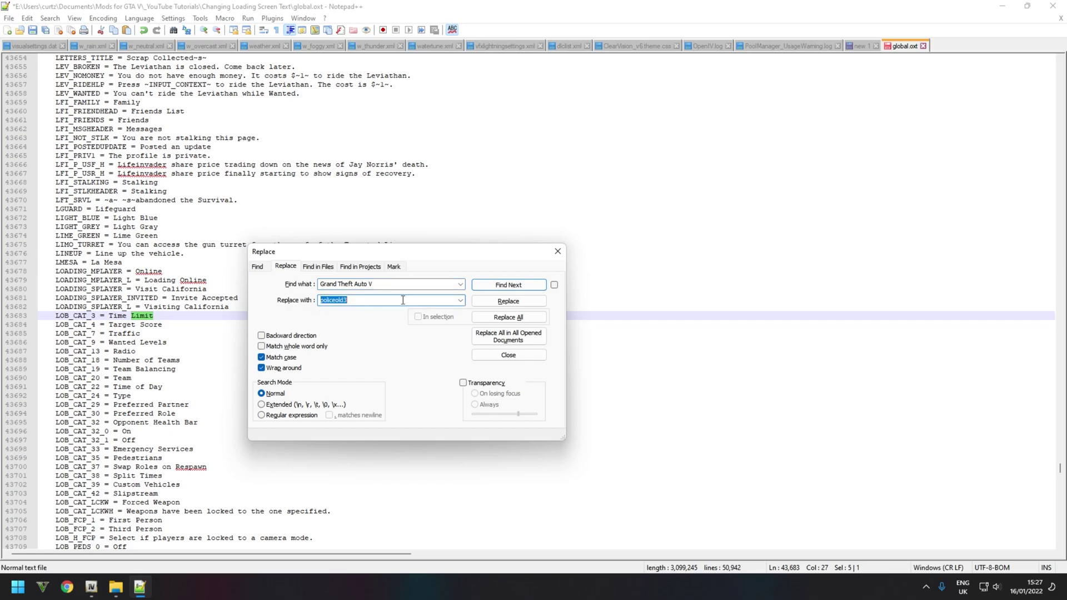
pyautogui.write('Grand Theft Auto IV')
pyautogui.press('BackSpace')
pyautogui.press('BackSpace')
pyautogui.write('V')
# Step: Replace all 75 occurrences and save global.oxt
pyautogui.click(512, 317)
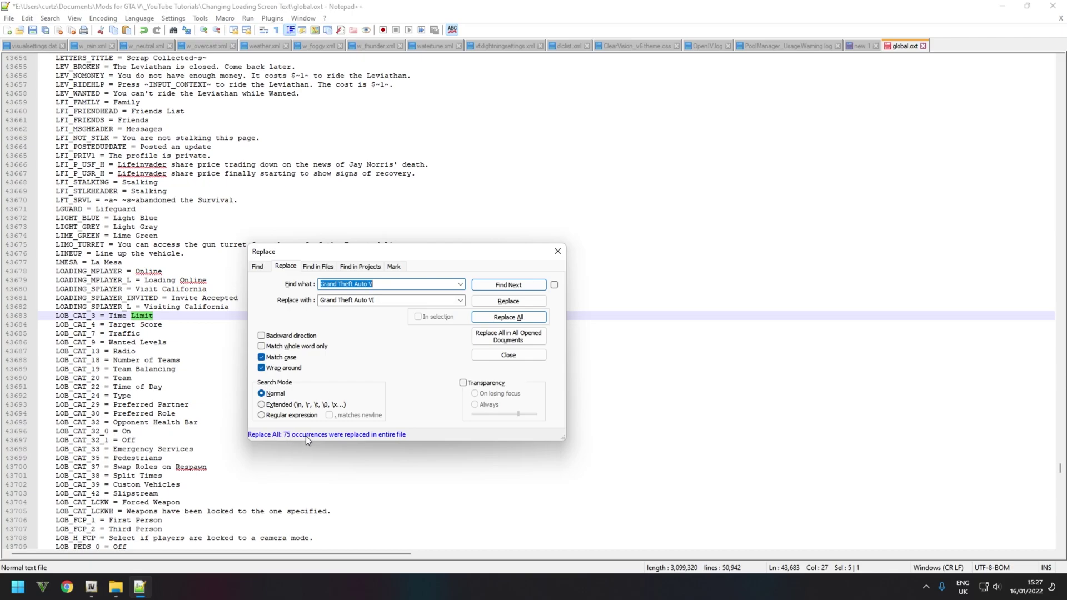
pyautogui.click(558, 251)
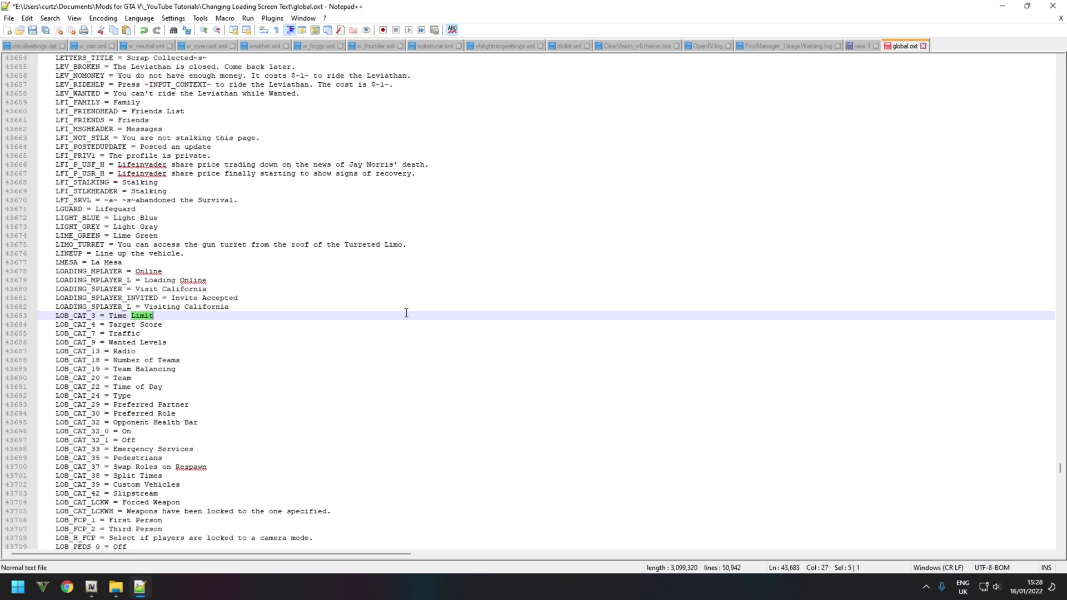
pyautogui.hotkey('ctrl', 's')
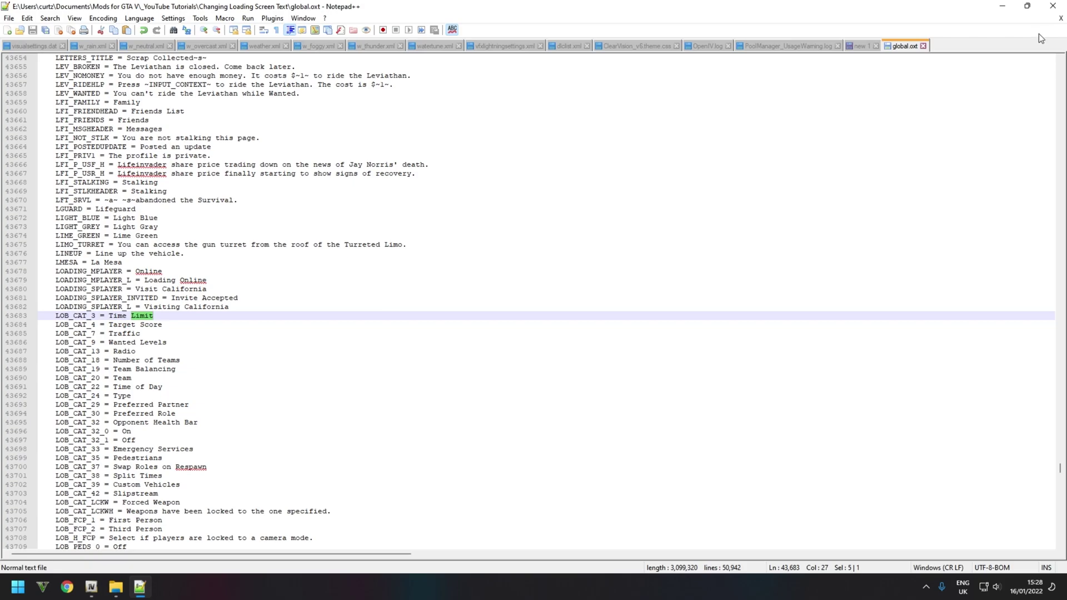
# Step: Drag the edited global.oxt from Explorer into OpenIV's language folder
pyautogui.click(1001, 6)
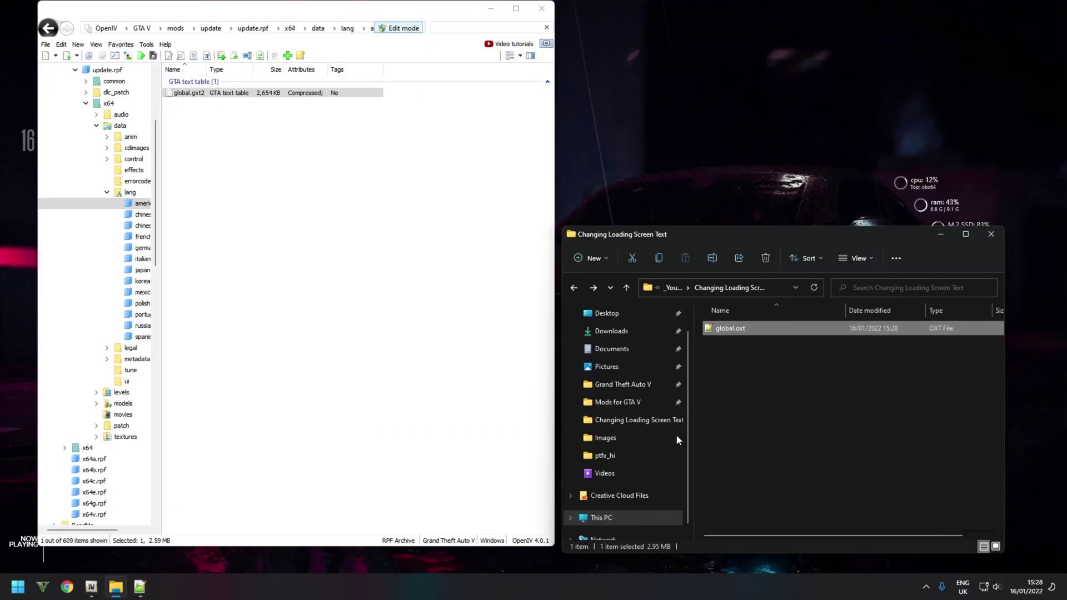
pyautogui.click(785, 385)
pyautogui.moveTo(752, 334); pyautogui.dragTo(323, 194)
# Step: Import global.oxt via Import openFormats in OpenIV and confirm with Ok
pyautogui.click(439, 218)
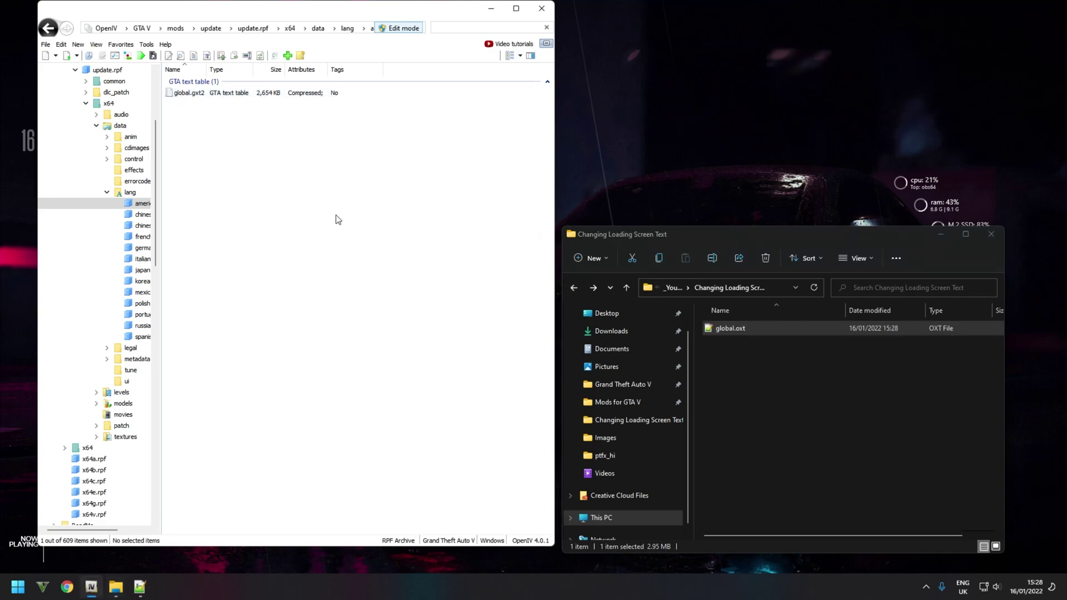
pyautogui.rightClick(279, 200)
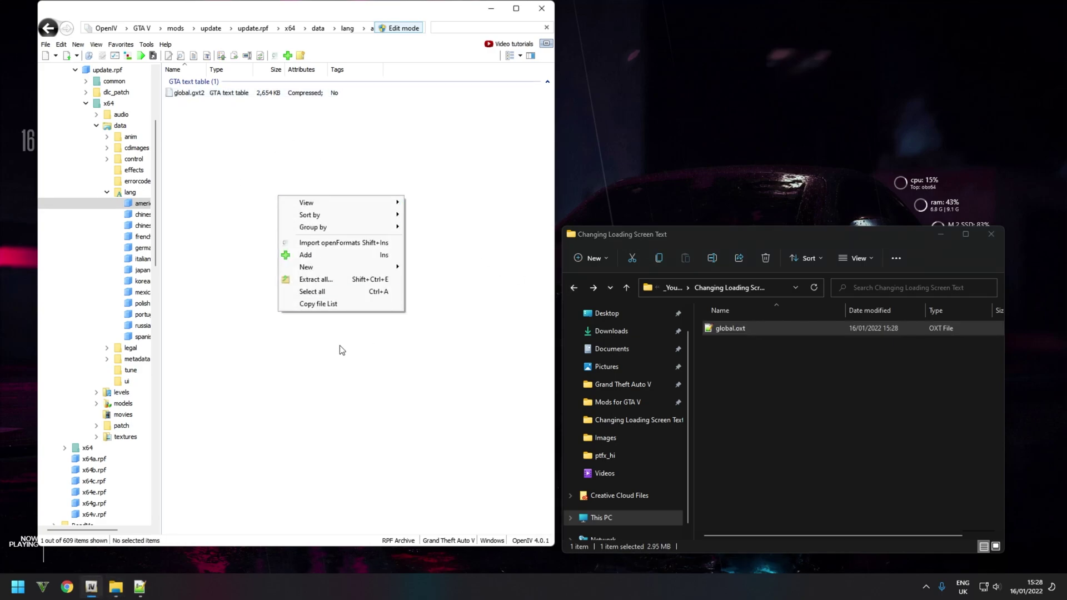
pyautogui.click(305, 244)
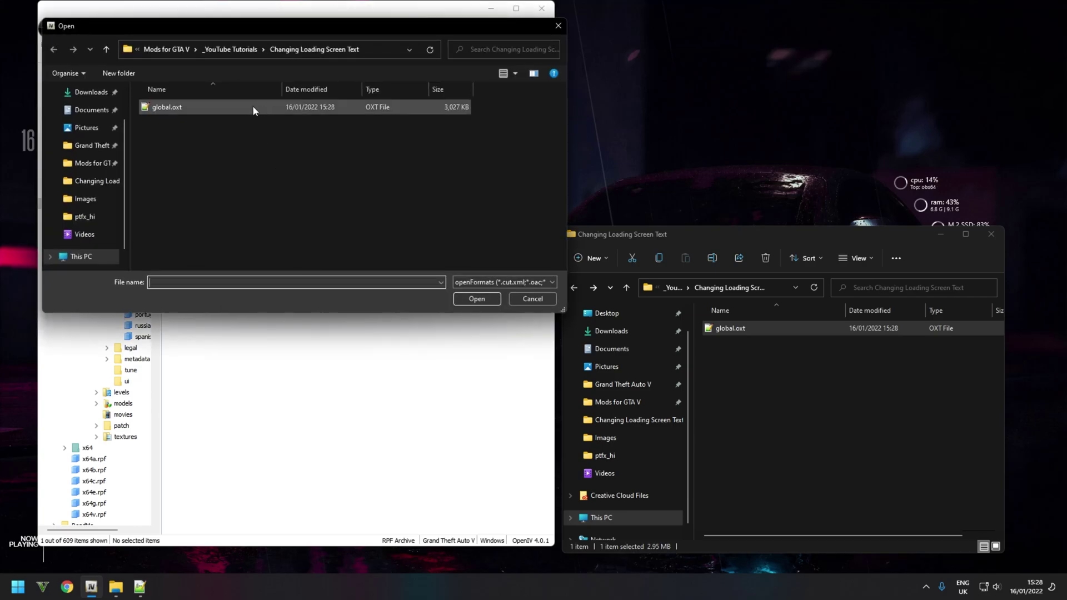
pyautogui.doubleClick(228, 107)
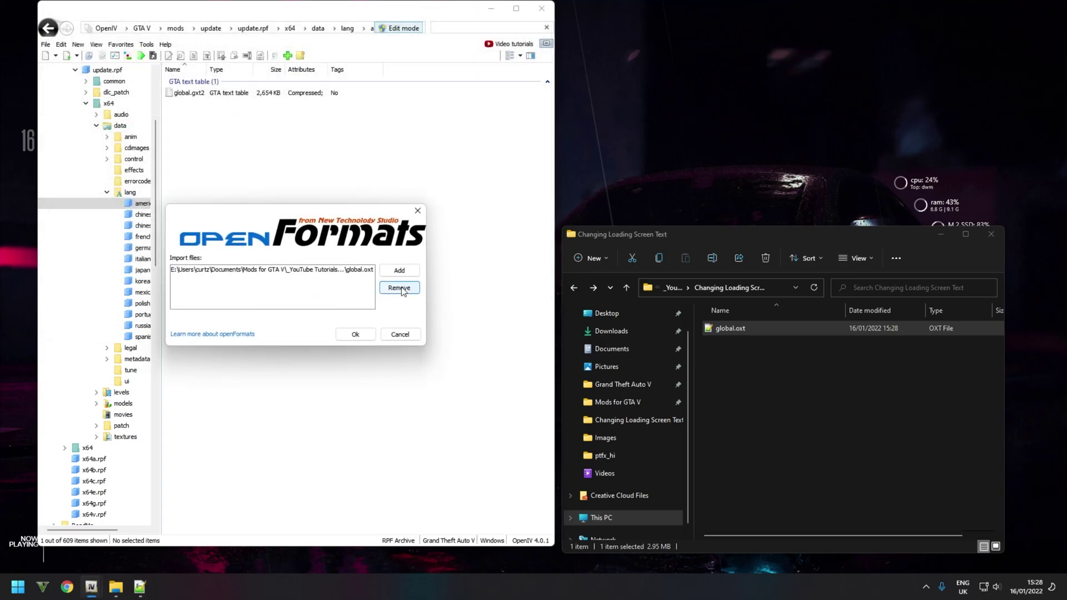
pyautogui.click(349, 336)
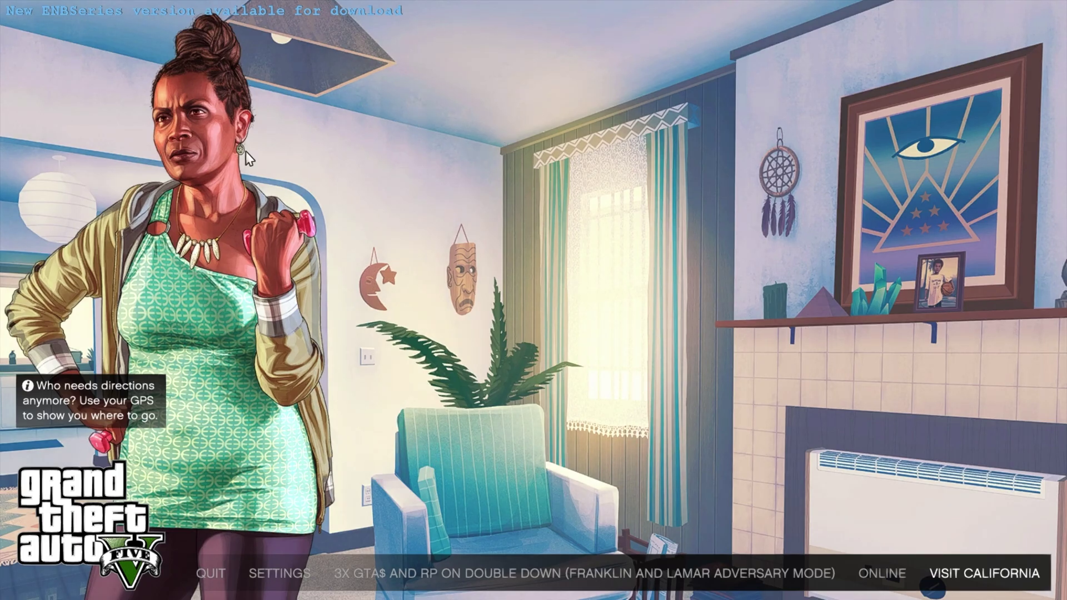
# Step: Start story mode from the renamed VISIT CALIFORNIA option on the launch screen
pyautogui.click(988, 571)
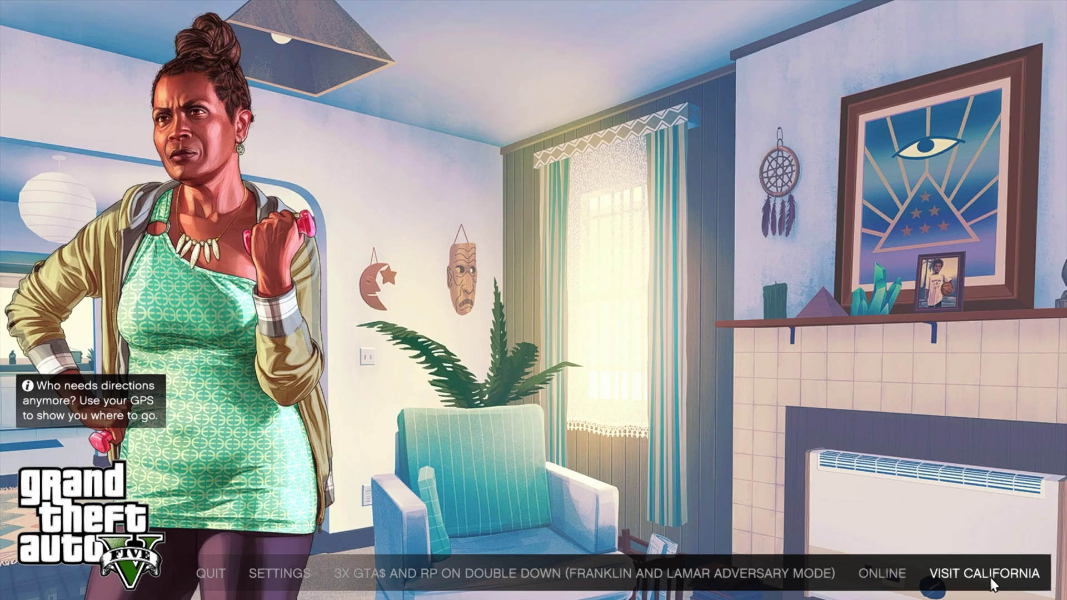